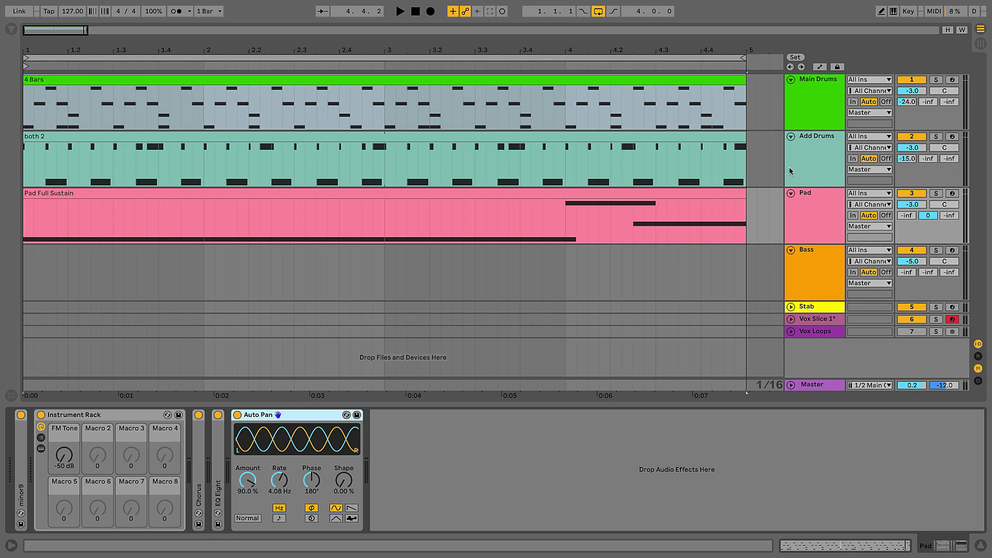
- Start playback and find Auto Pan under Audio Effects in the browser, then hide the browser
{"action": "key", "text": "space"}
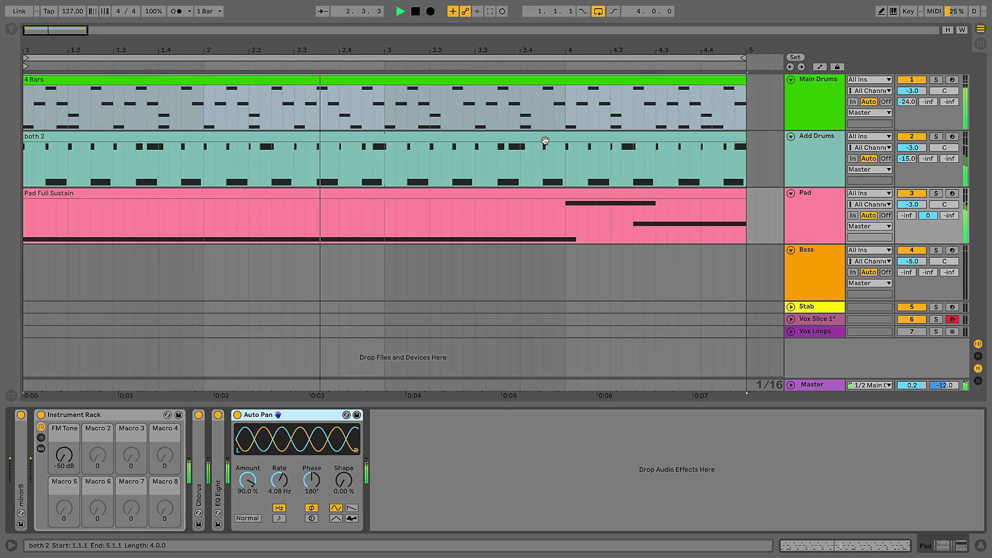
{"action": "left_click", "coordinate": [283, 416]}
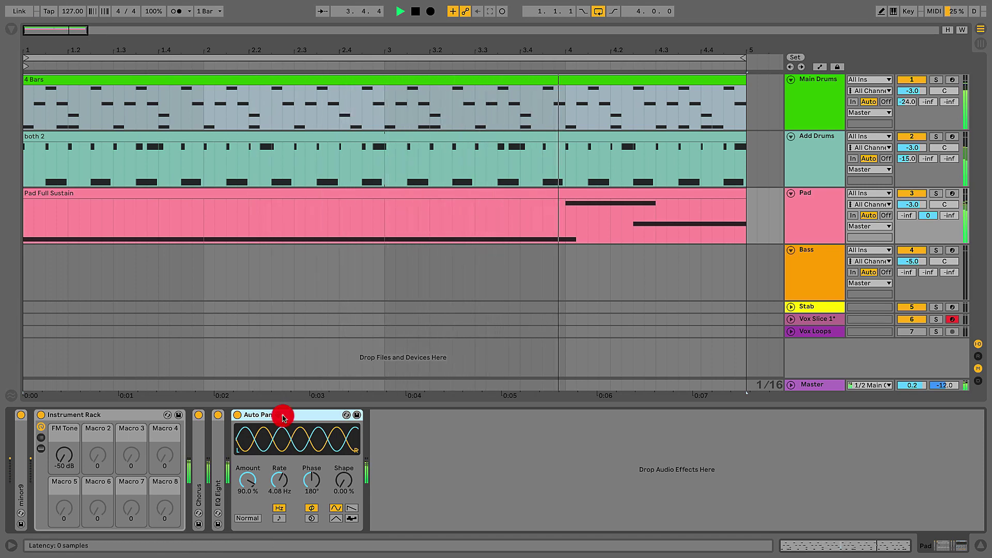
{"action": "left_click", "coordinate": [11, 30]}
{"action": "left_click", "coordinate": [41, 181]}
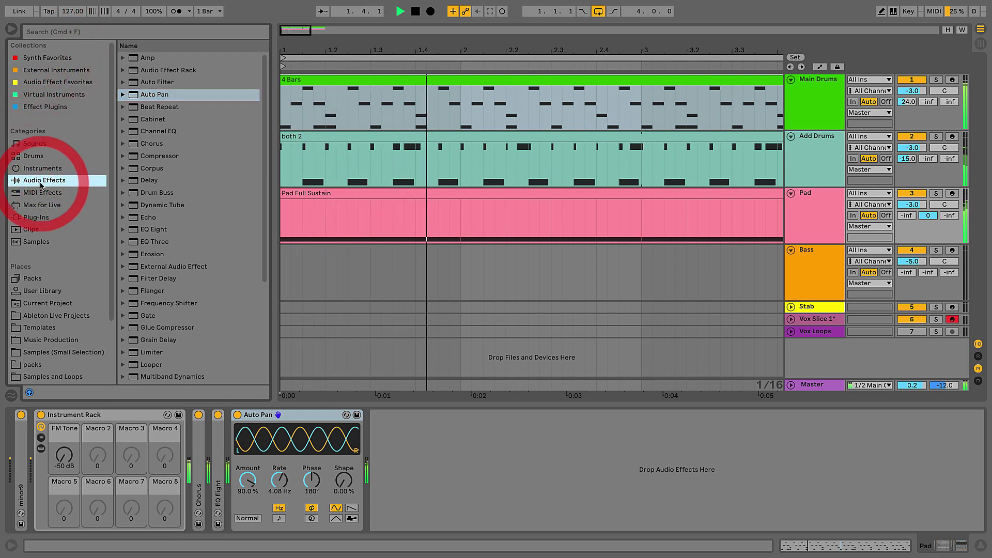
{"action": "left_click", "coordinate": [154, 95]}
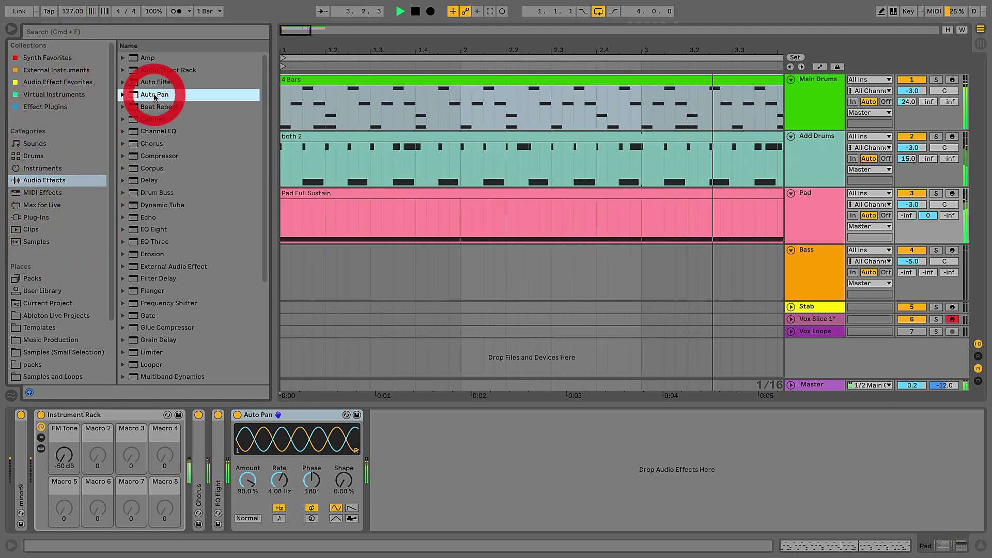
{"action": "left_click", "coordinate": [10, 30]}
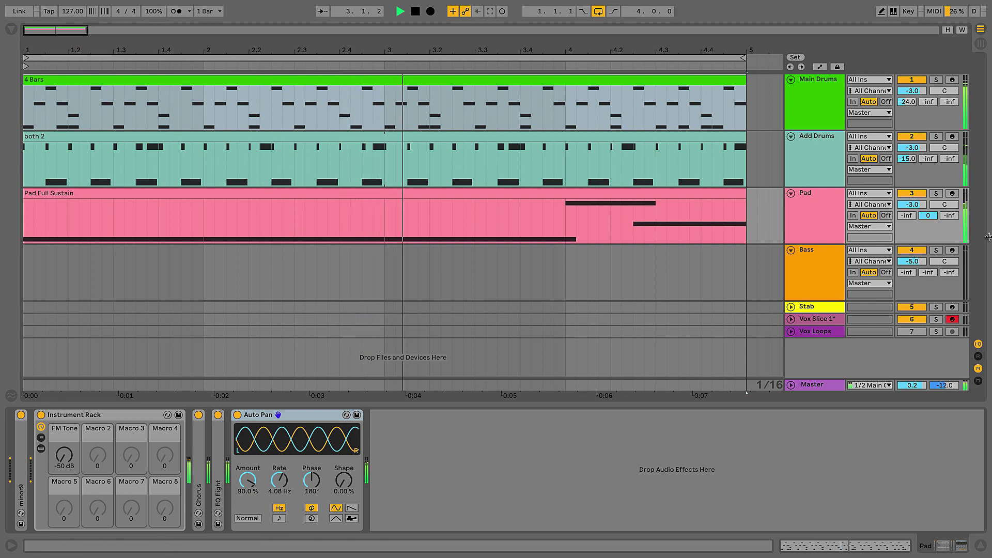
- Solo the Pad track, stop playback, and select its Auto Pan device
{"action": "left_click", "coordinate": [936, 193]}
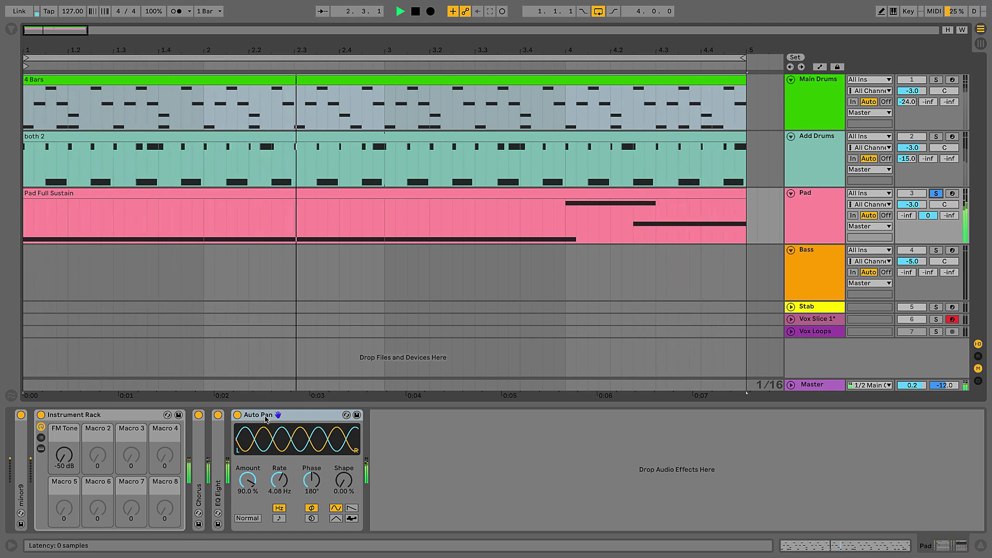
{"action": "key", "text": "space"}
{"action": "left_click", "coordinate": [266, 416]}
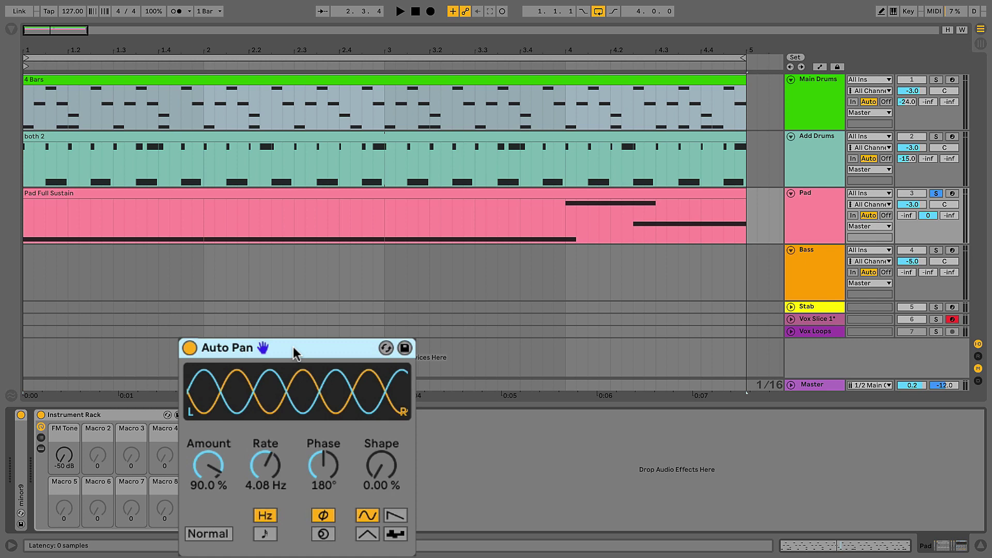
- Raise the first Auto Pan's Amount to 100% while auditioning the pad
{"action": "left_click", "coordinate": [325, 464]}
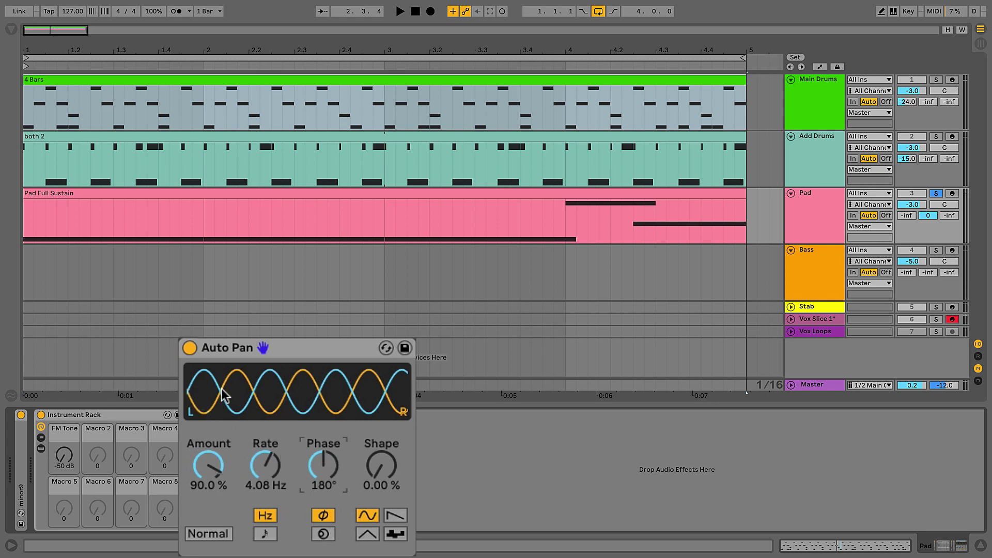
{"action": "key", "text": "space"}
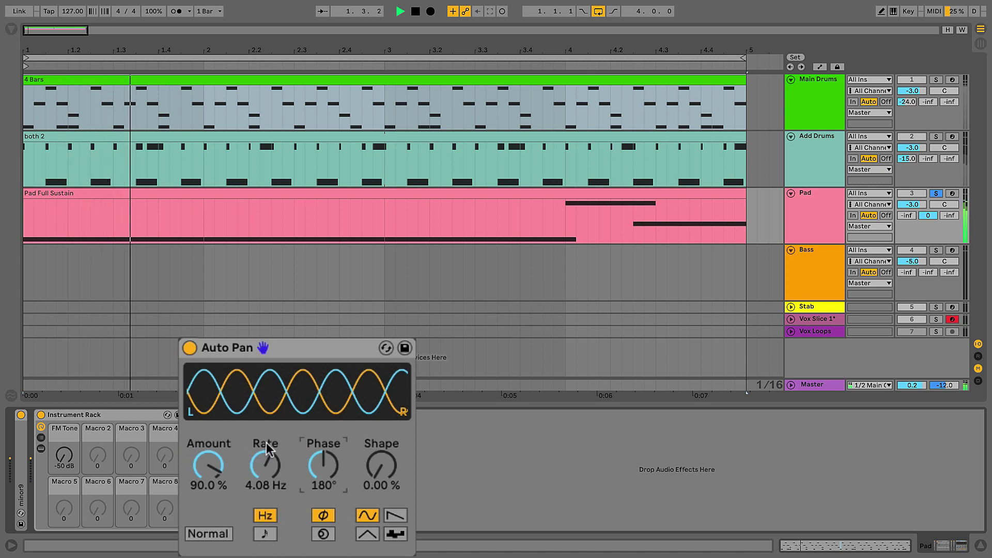
{"action": "left_click", "coordinate": [208, 465]}
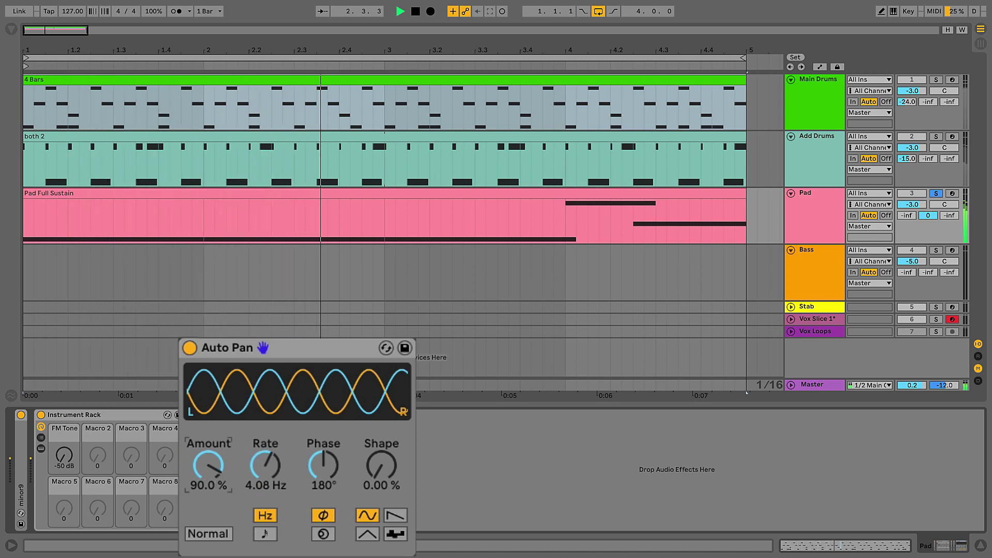
{"action": "left_click_drag", "start_coordinate": [208, 465], "coordinate": [208, 450]}
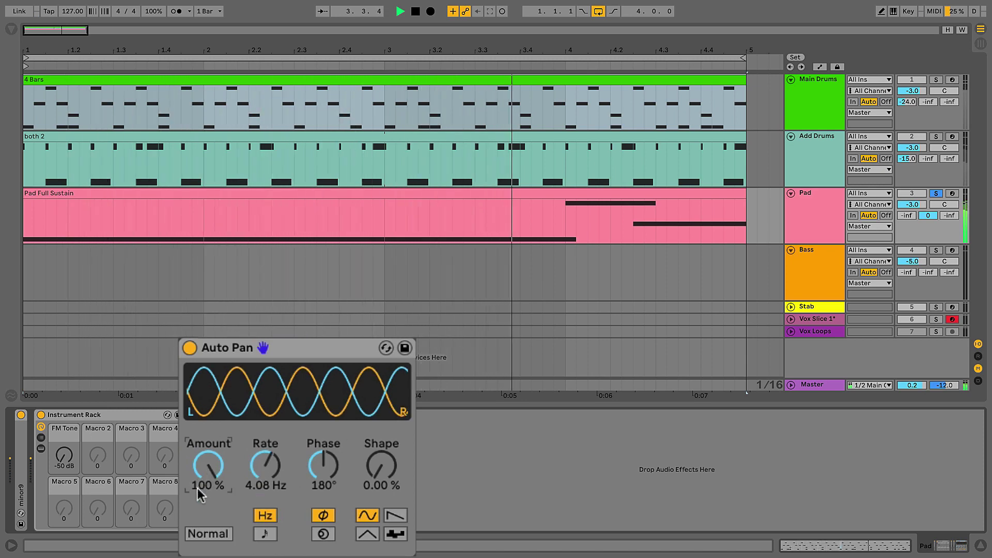
{"action": "key", "text": "space"}
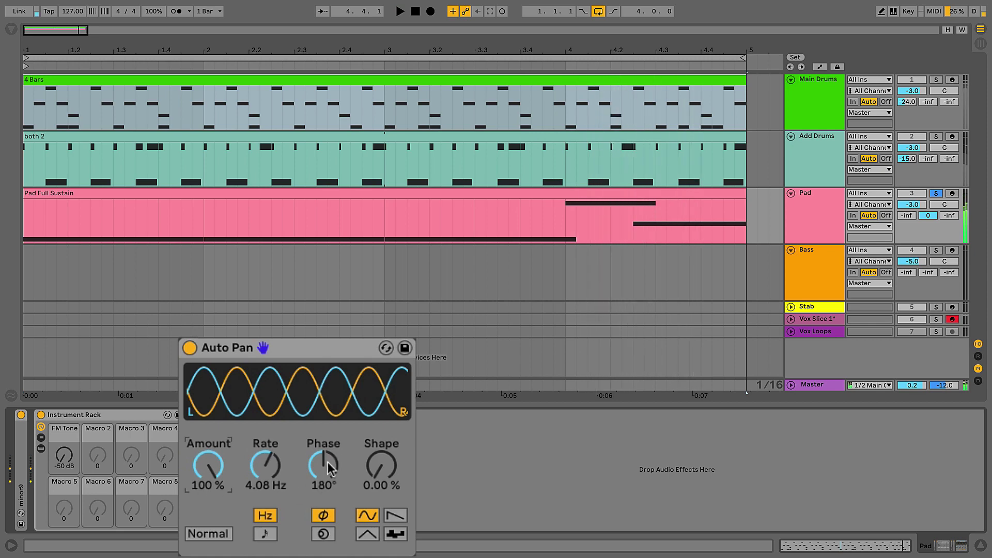
- Try the Auto Pan Phase at 0°, then set it back to 180°
{"action": "left_click_drag", "start_coordinate": [328, 462], "coordinate": [327, 514]}
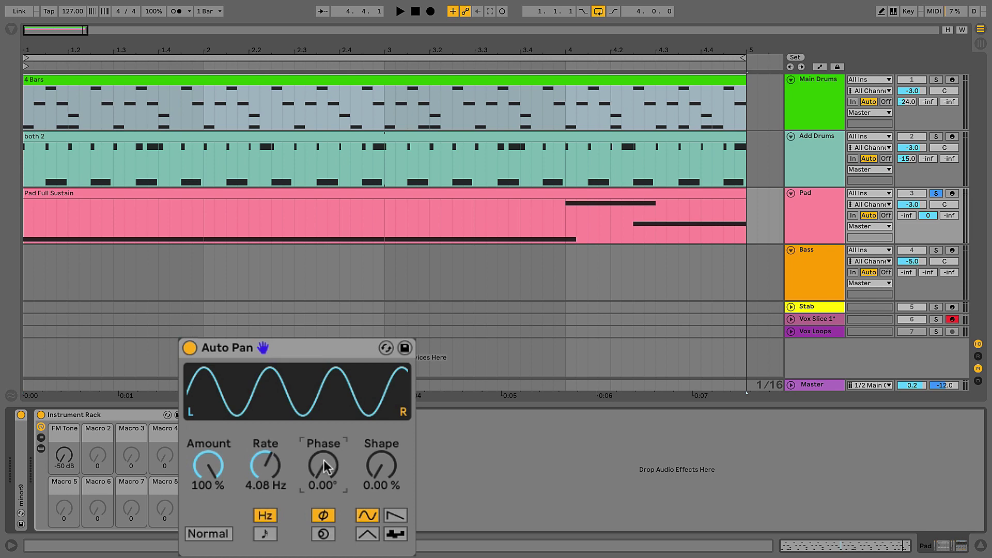
{"action": "key", "text": "space"}
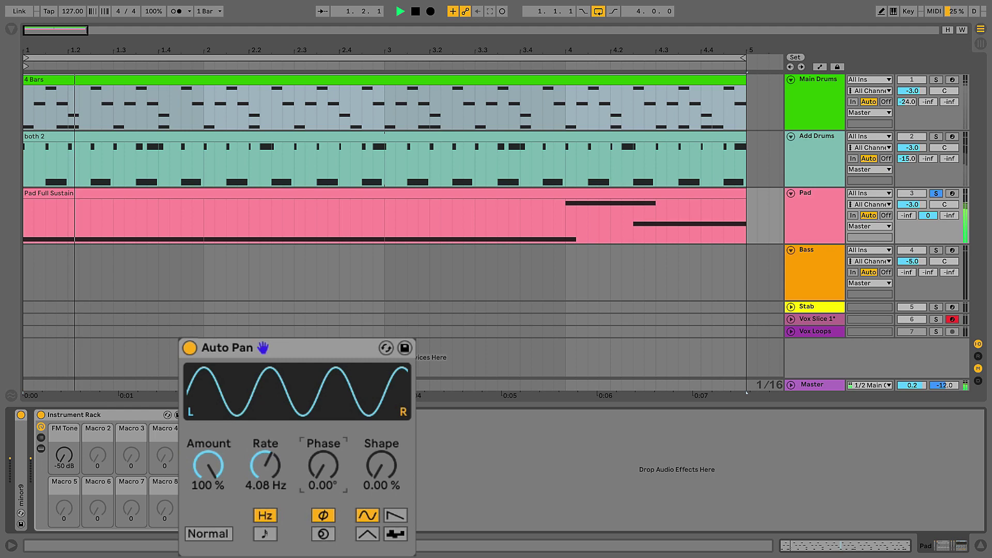
{"action": "type", "text": "1"}
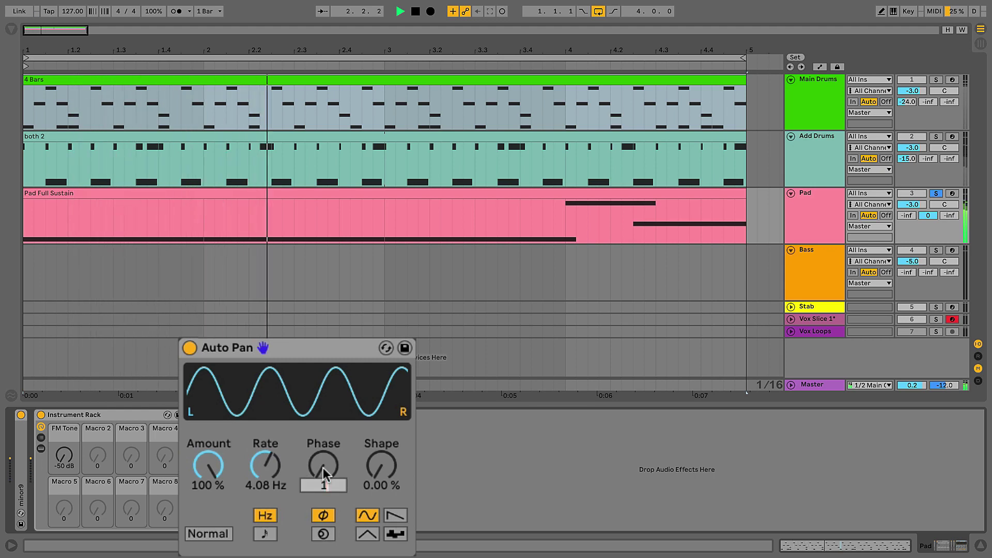
{"action": "type", "text": "80"}
{"action": "key", "text": "Return"}
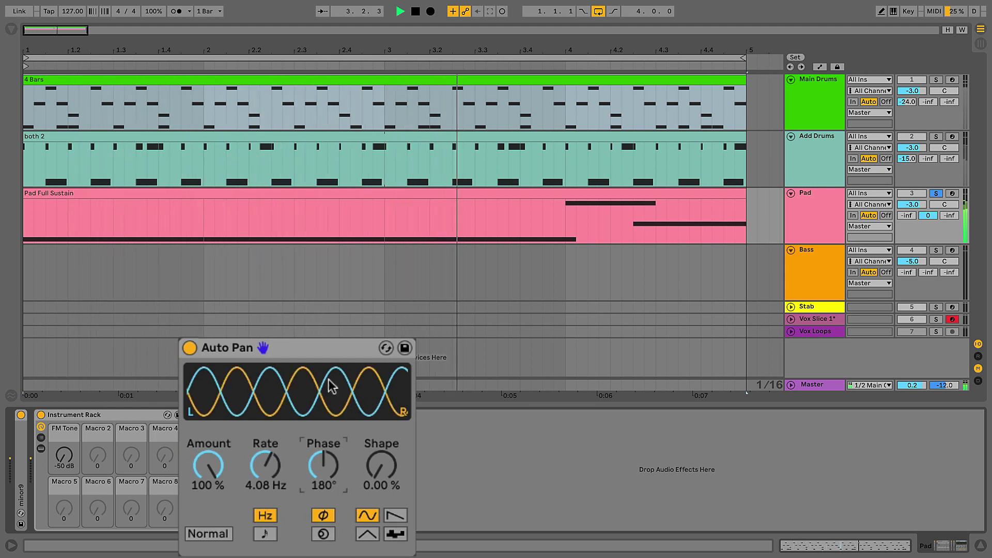
{"action": "key", "text": "space"}
{"action": "left_click", "coordinate": [302, 350]}
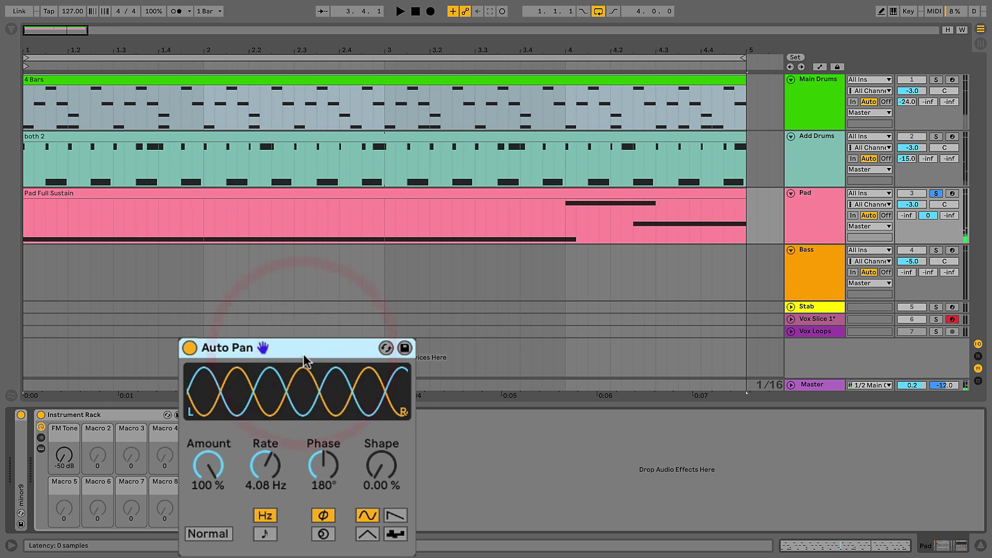
- Add a second Auto Pan to the Pad track with Amount 100% and Phase 0°
{"action": "left_click", "coordinate": [13, 32]}
{"action": "left_click_drag", "start_coordinate": [136, 99], "coordinate": [406, 454]}
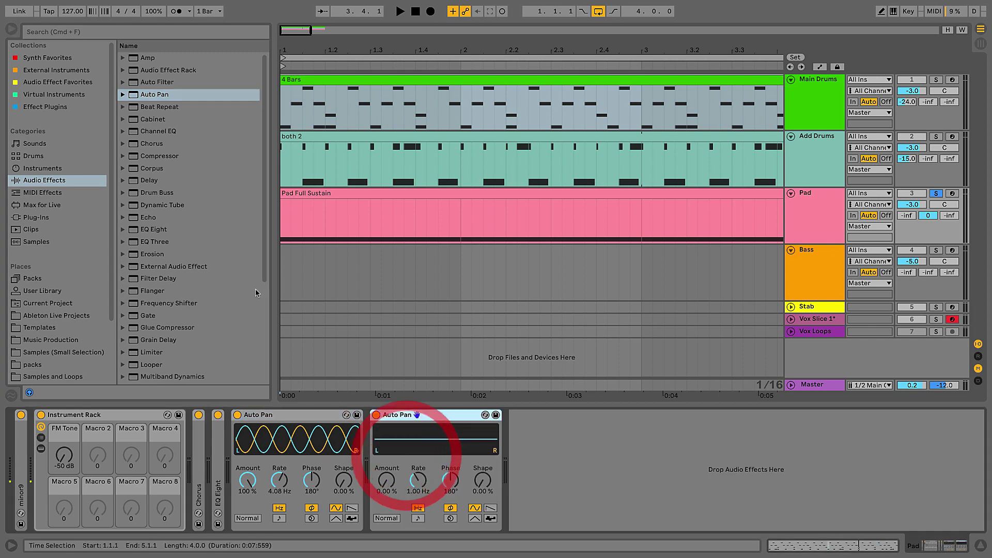
{"action": "left_click", "coordinate": [9, 30]}
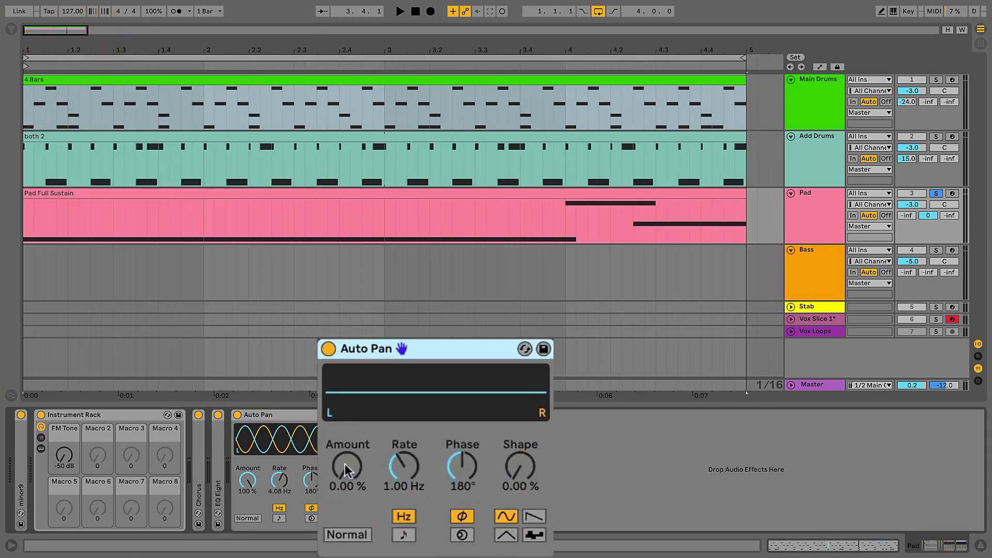
{"action": "left_click_drag", "start_coordinate": [345, 464], "coordinate": [345, 361]}
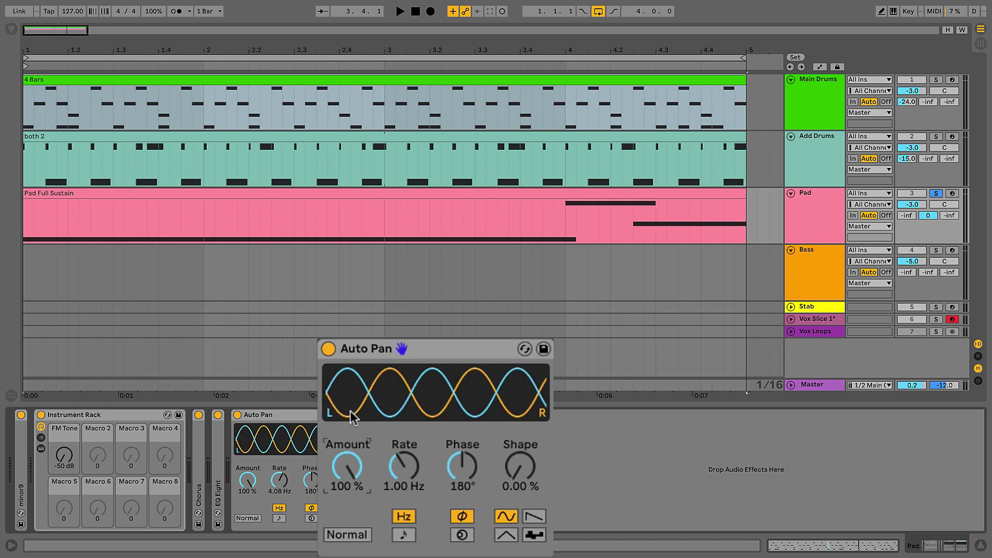
{"action": "left_click_drag", "start_coordinate": [461, 468], "coordinate": [461, 519]}
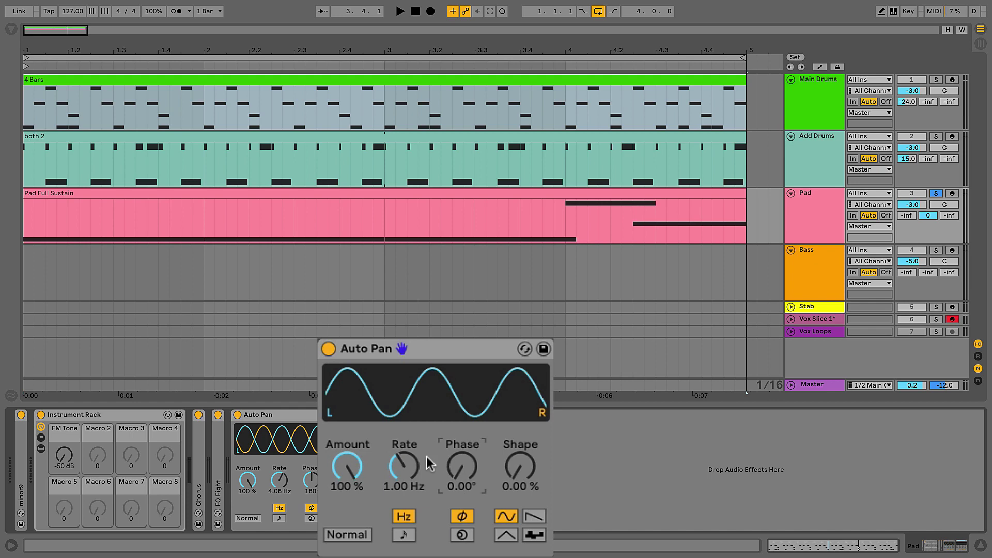
- Tempo-sync the second Auto Pan's rate to 1/8 and give it a sawtooth shape
{"action": "left_click", "coordinate": [404, 536]}
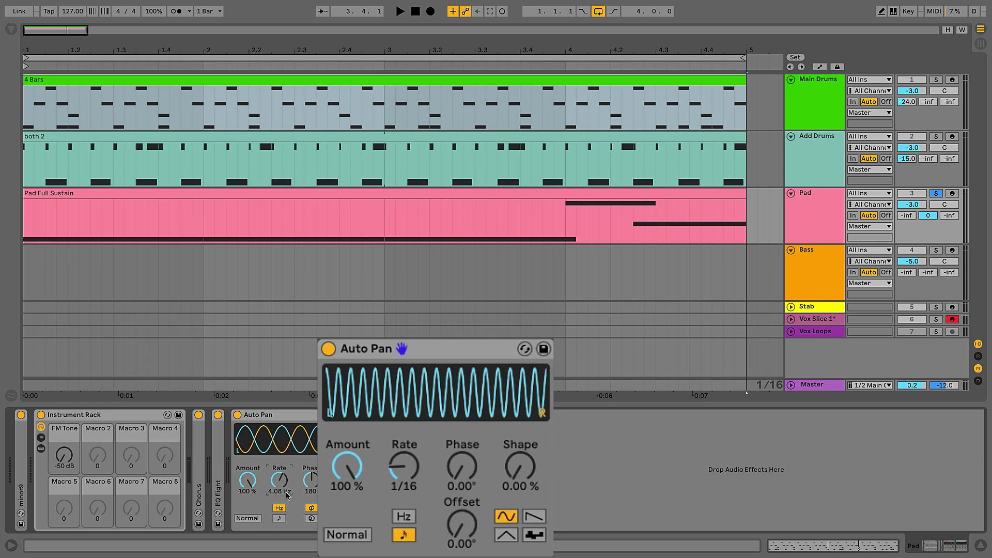
{"action": "mouse_move", "coordinate": [401, 469]}
{"action": "left_mouse_down"}
{"action": "mouse_move", "coordinate": [400, 416]}
{"action": "mouse_move", "coordinate": [401, 460]}
{"action": "left_mouse_up"}
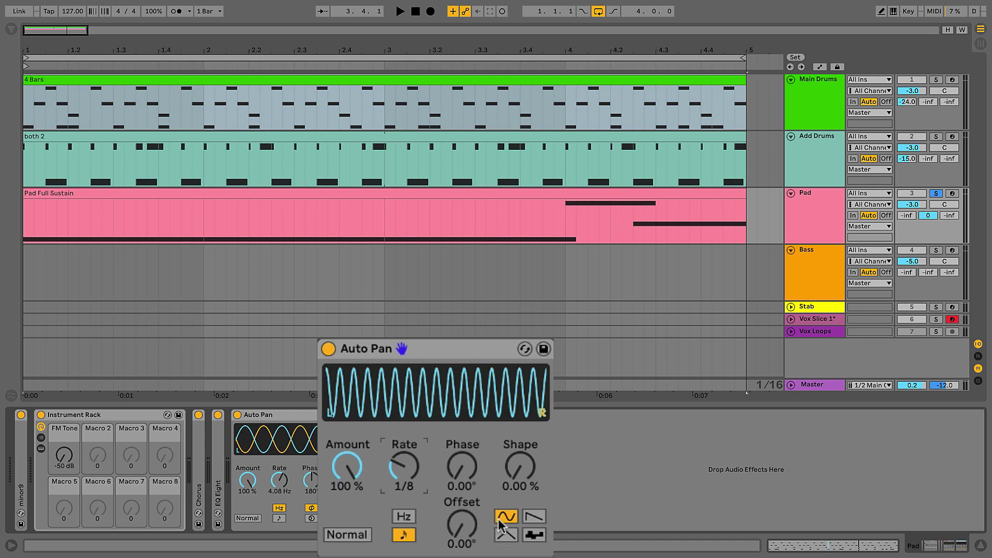
{"action": "left_click", "coordinate": [537, 516]}
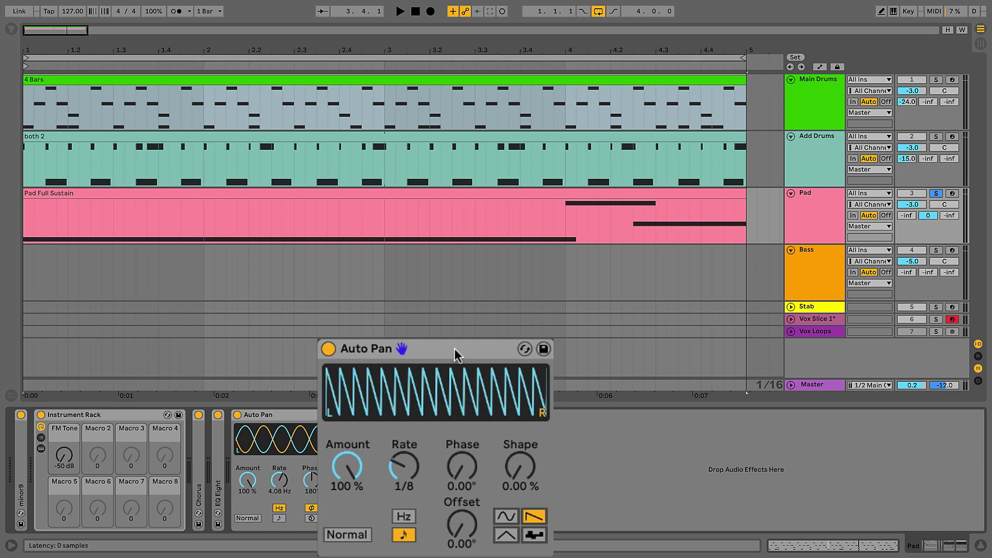
- Bypass the first Auto Pan and audition the 1/8 sawtooth Auto Pan on its own
{"action": "key", "text": "space"}
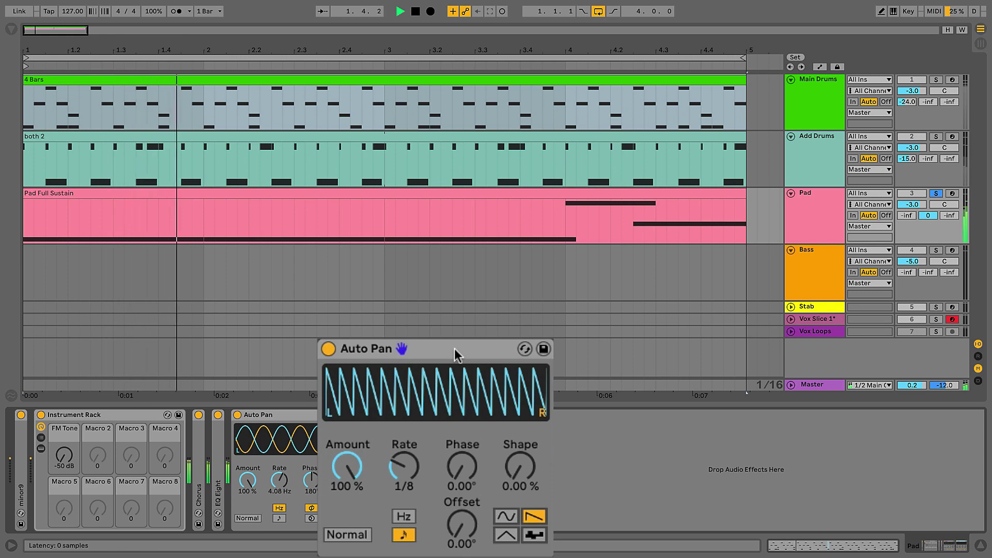
{"action": "key", "text": "space"}
{"action": "left_click", "coordinate": [237, 415]}
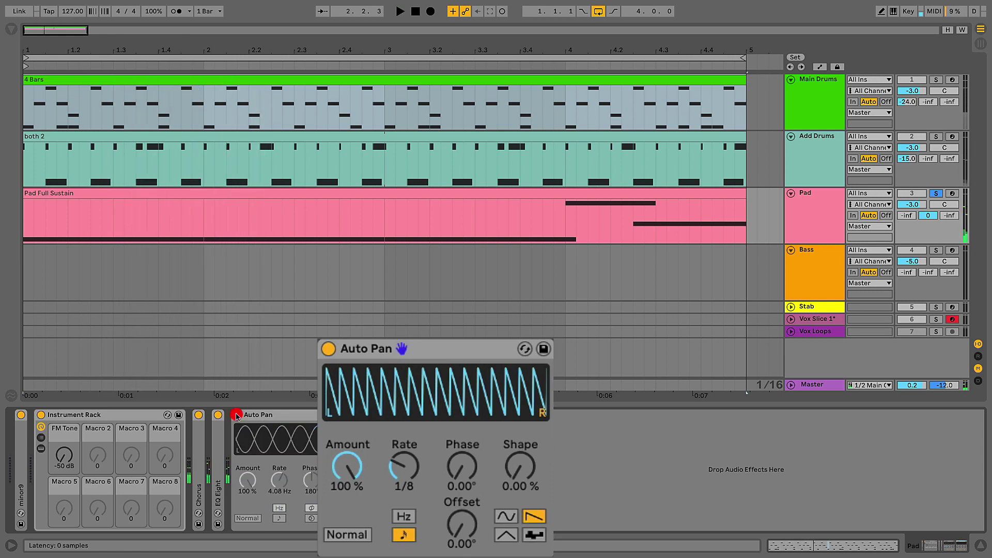
{"action": "left_click", "coordinate": [450, 348]}
{"action": "key", "text": "space"}
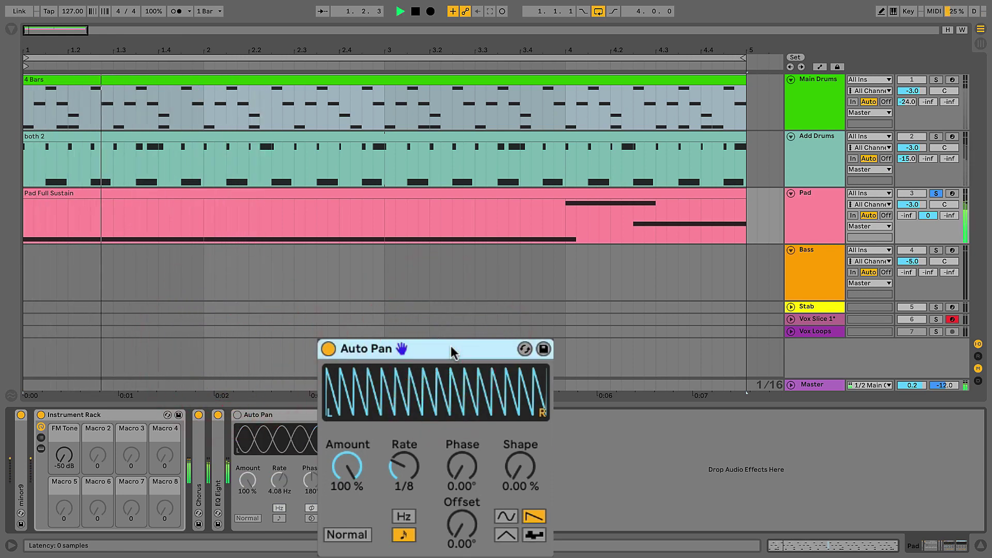
{"action": "left_click", "coordinate": [348, 472]}
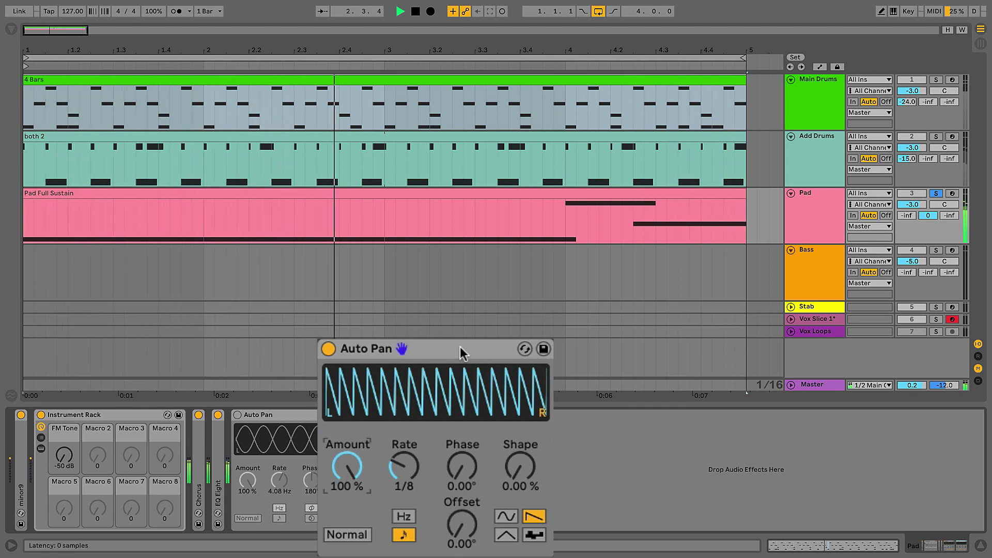
{"action": "key", "text": "space"}
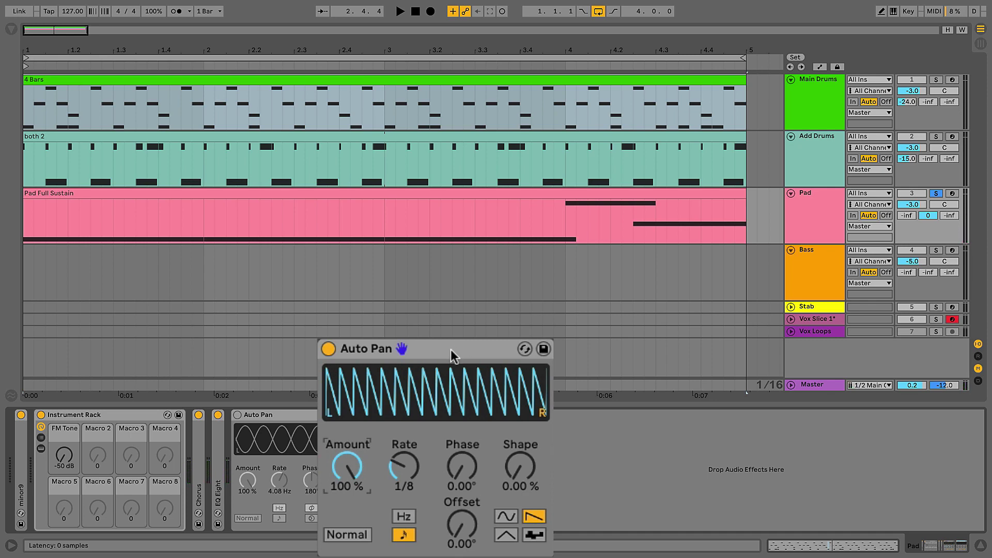
{"action": "left_click", "coordinate": [451, 350]}
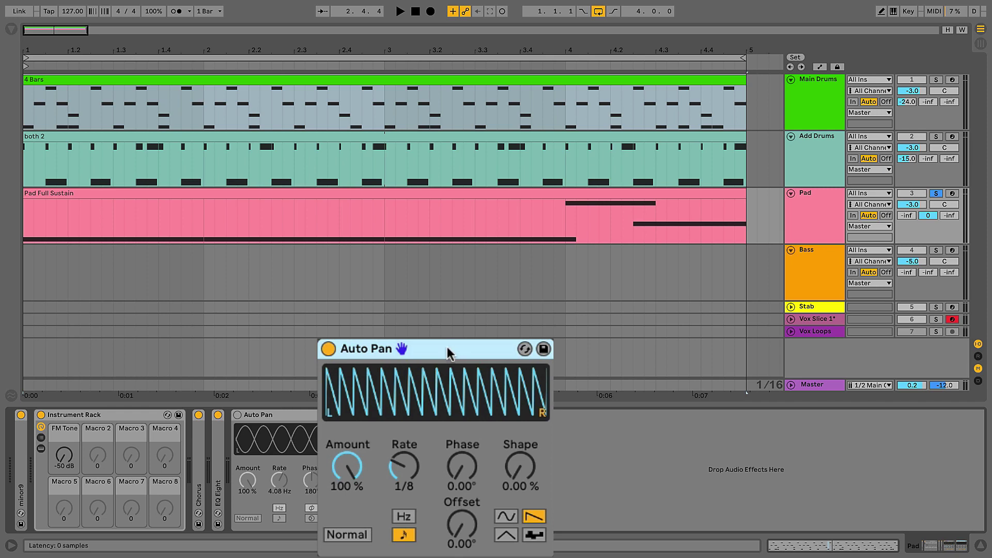
{"action": "left_click", "coordinate": [516, 468]}
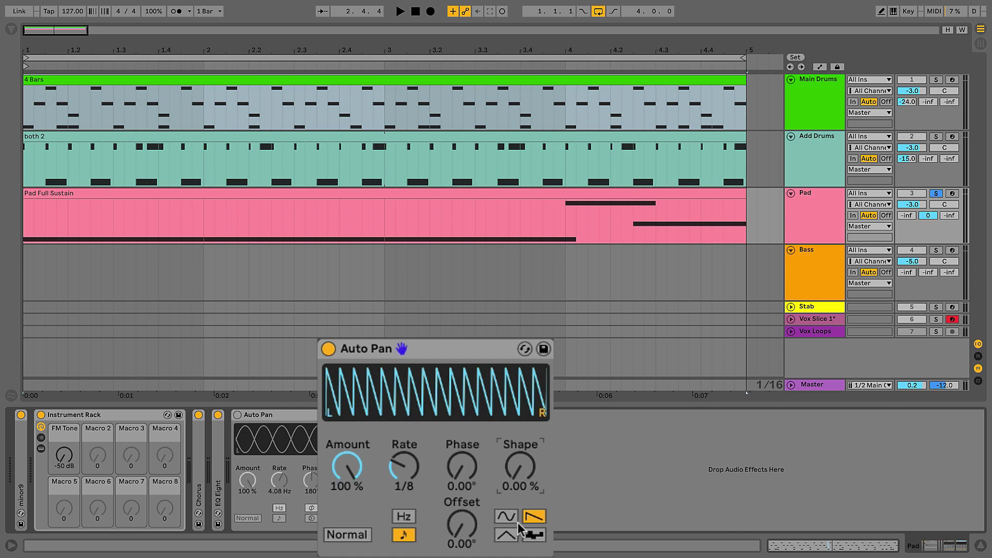
- Push the second Auto Pan's Shape up to sharpen the gate and audition it
{"action": "left_click_drag", "start_coordinate": [519, 469], "coordinate": [520, 410]}
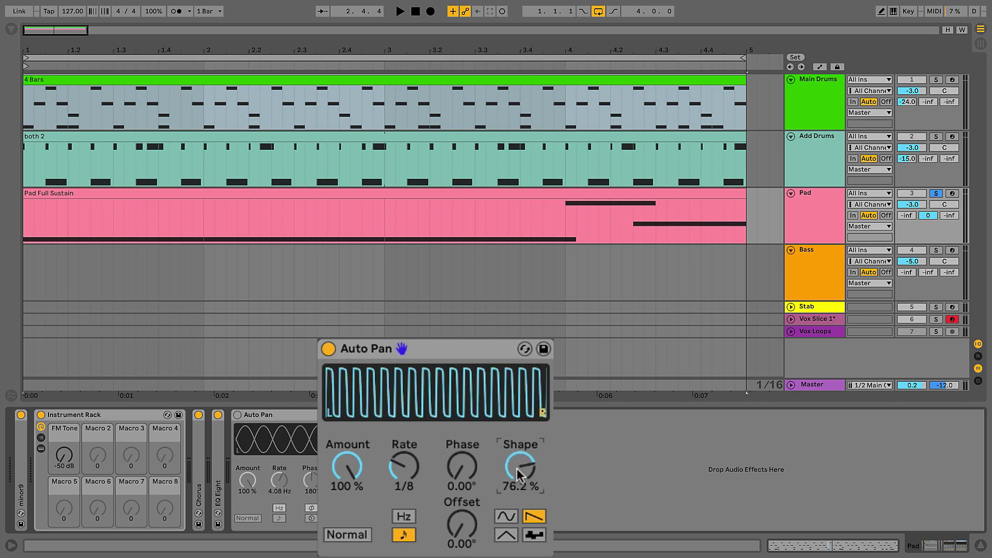
{"action": "left_click_drag", "start_coordinate": [516, 469], "coordinate": [515, 516]}
{"action": "key", "text": "space"}
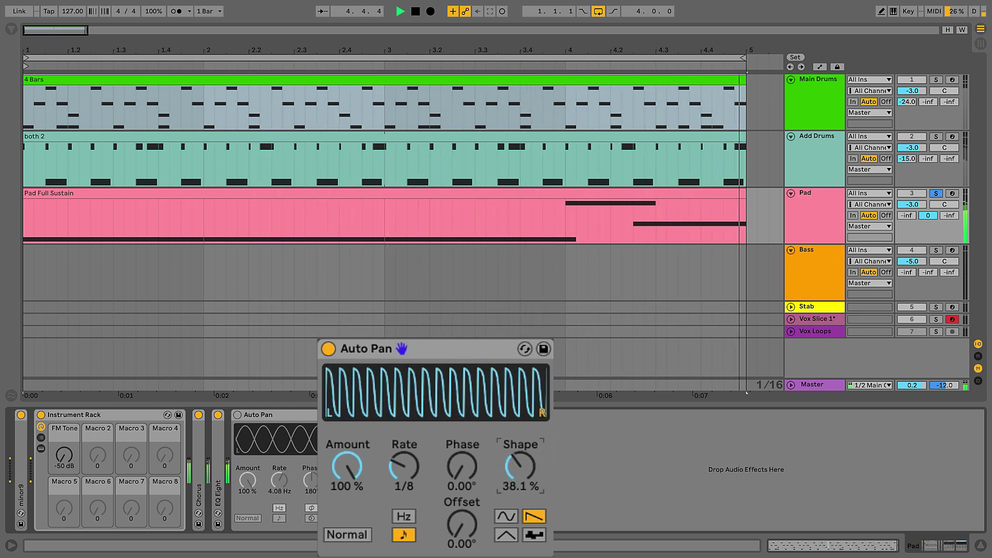
{"action": "key", "text": "space"}
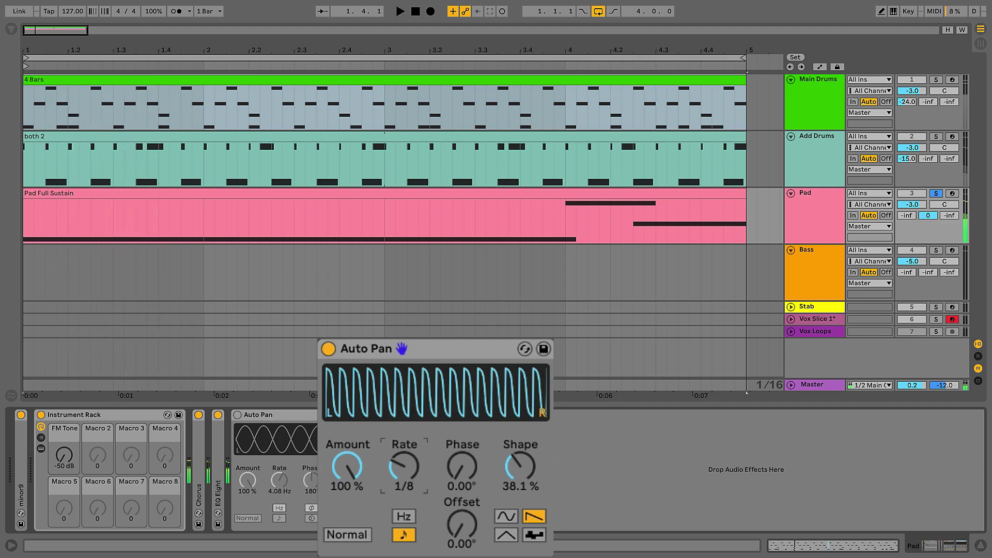
- Change the gate rate to 1/16, unsolo the Pad, and set Shape to 38.9%
{"action": "left_click_drag", "start_coordinate": [417, 468], "coordinate": [417, 474]}
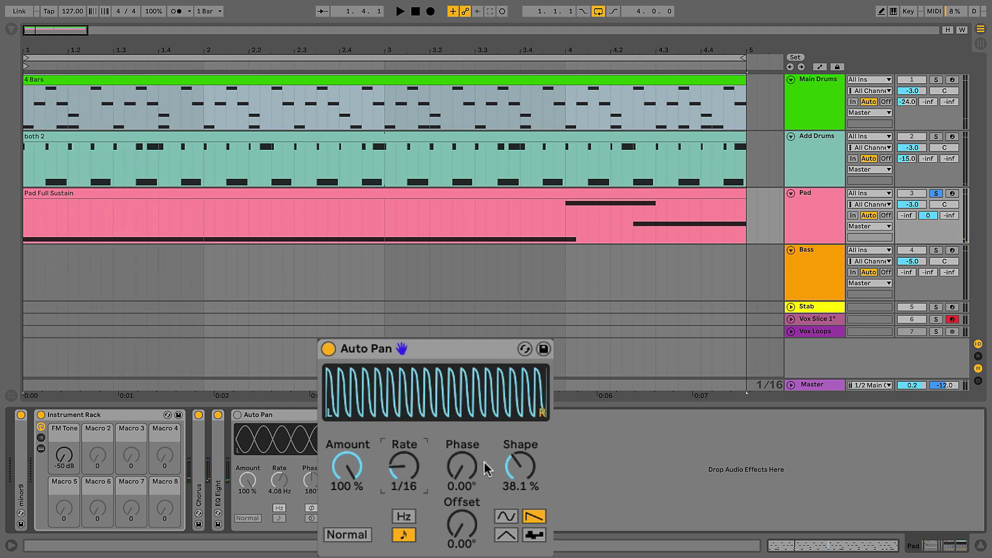
{"action": "key", "text": "space"}
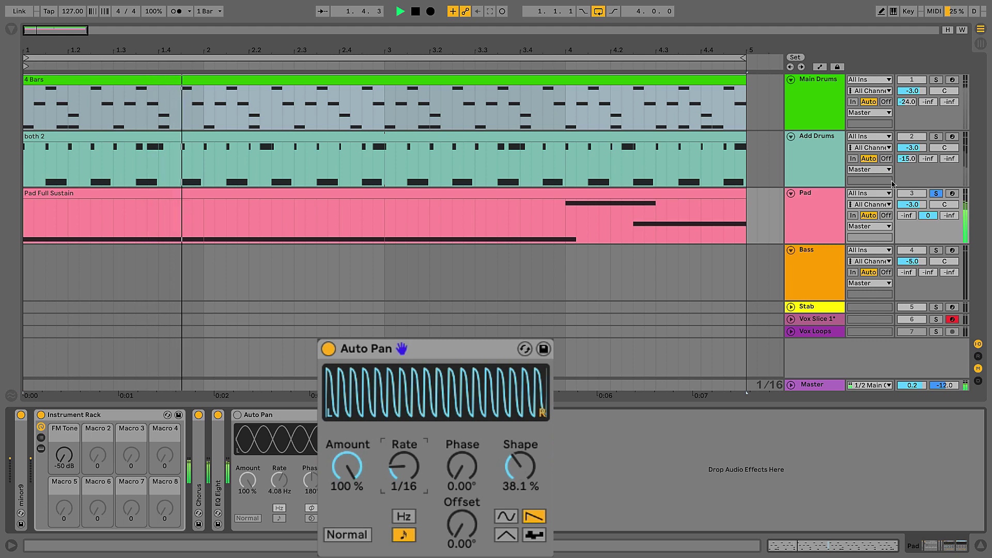
{"action": "left_click", "coordinate": [935, 193]}
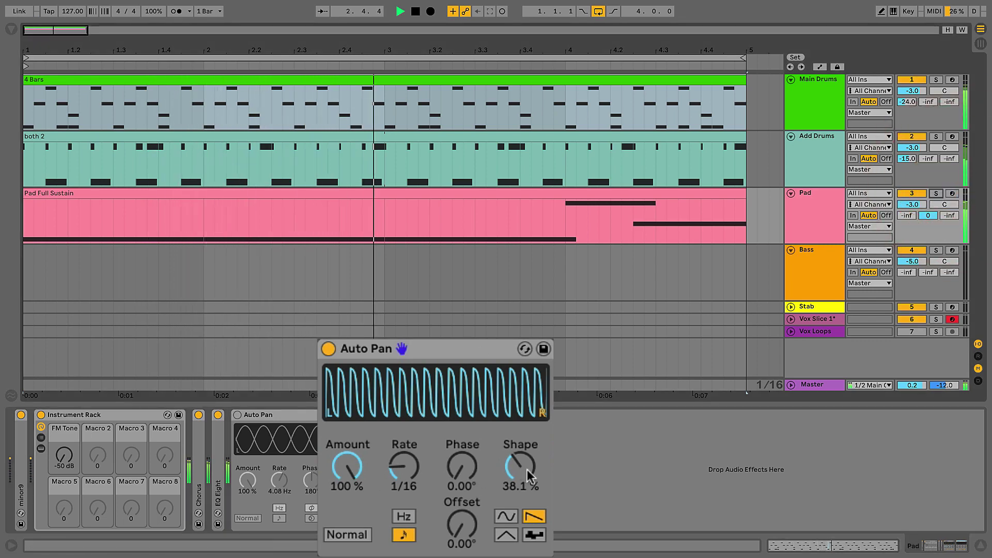
{"action": "left_click_drag", "start_coordinate": [516, 467], "coordinate": [516, 466]}
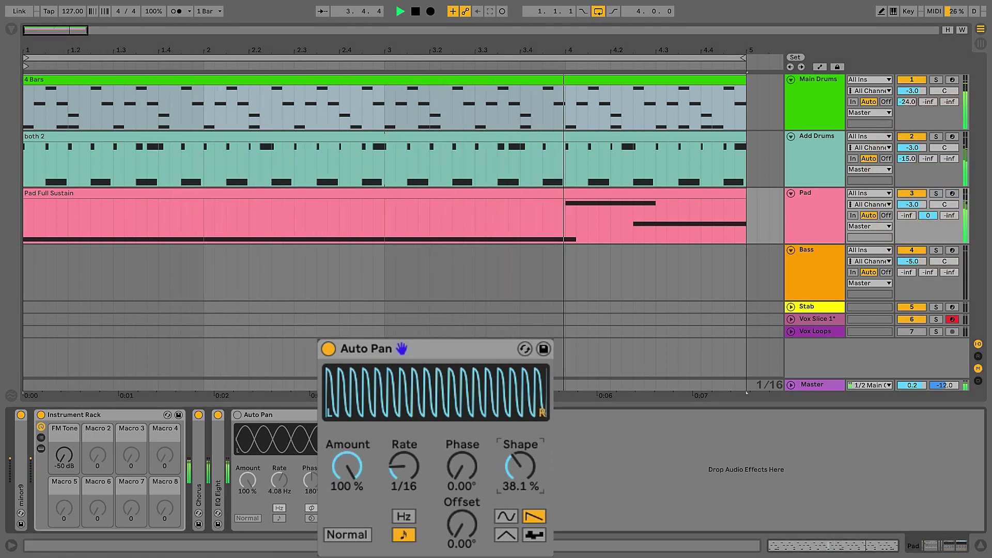
- Re-enable the first Auto Pan and listen to the panner with the 1/16 gate
{"action": "left_click", "coordinate": [237, 414]}
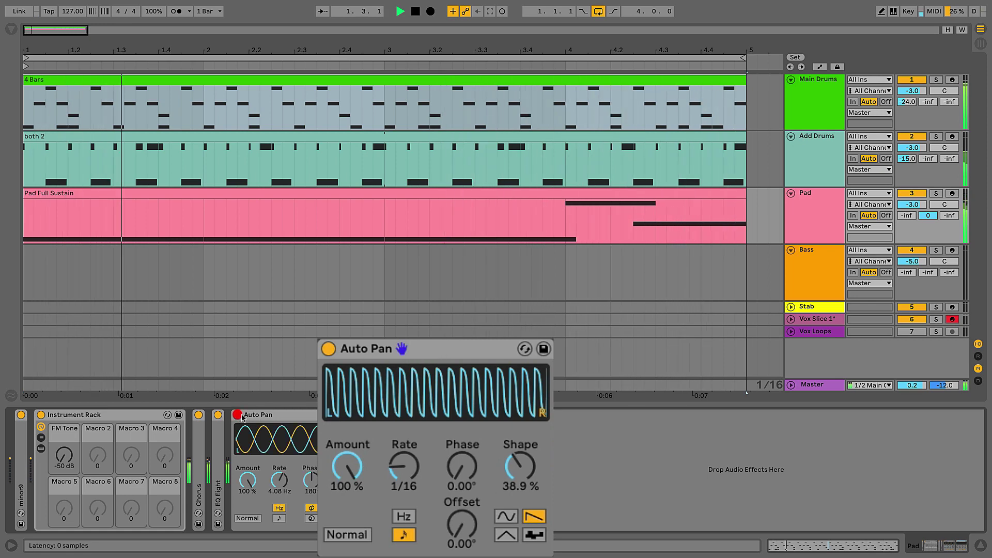
{"action": "left_click", "coordinate": [382, 347]}
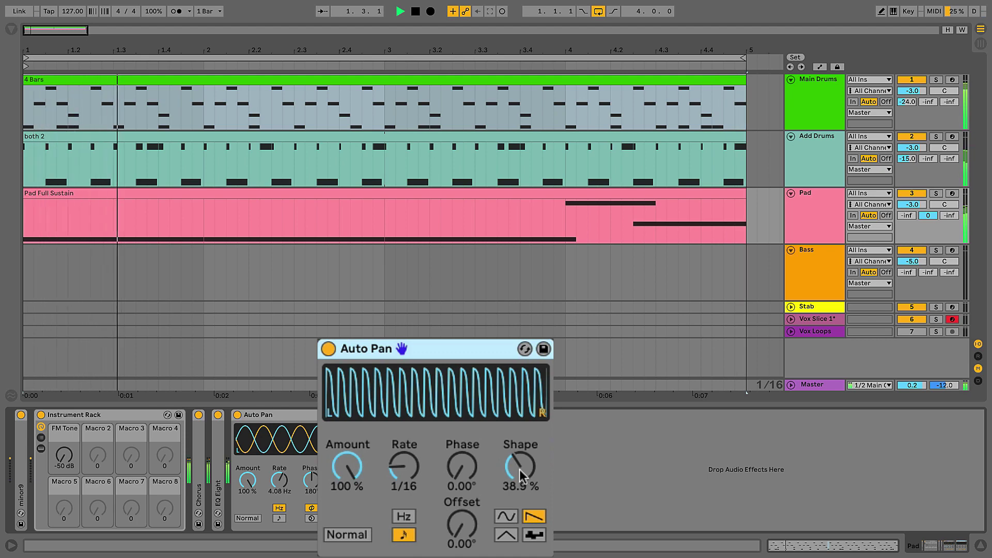
{"action": "left_click", "coordinate": [434, 342]}
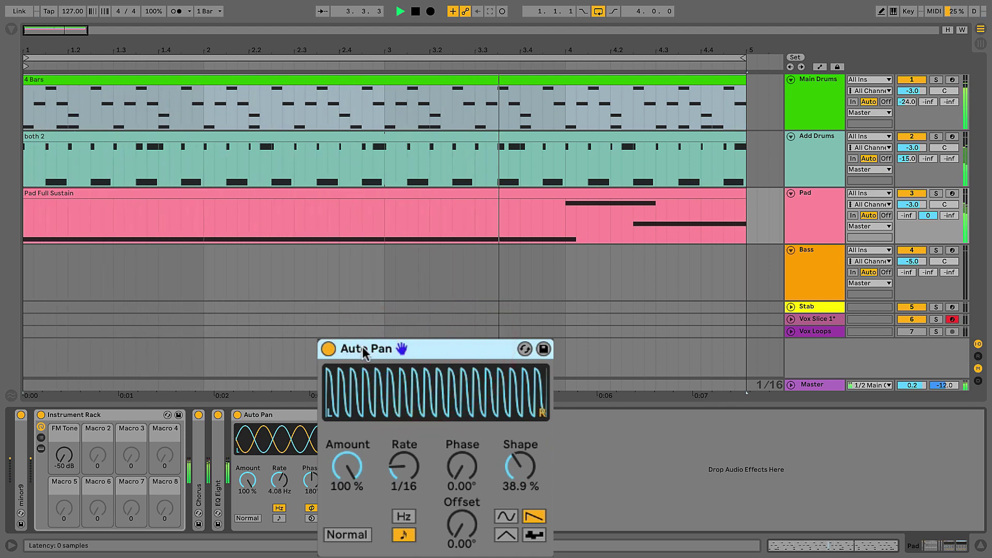
{"action": "key", "text": "space"}
{"action": "left_click", "coordinate": [377, 351]}
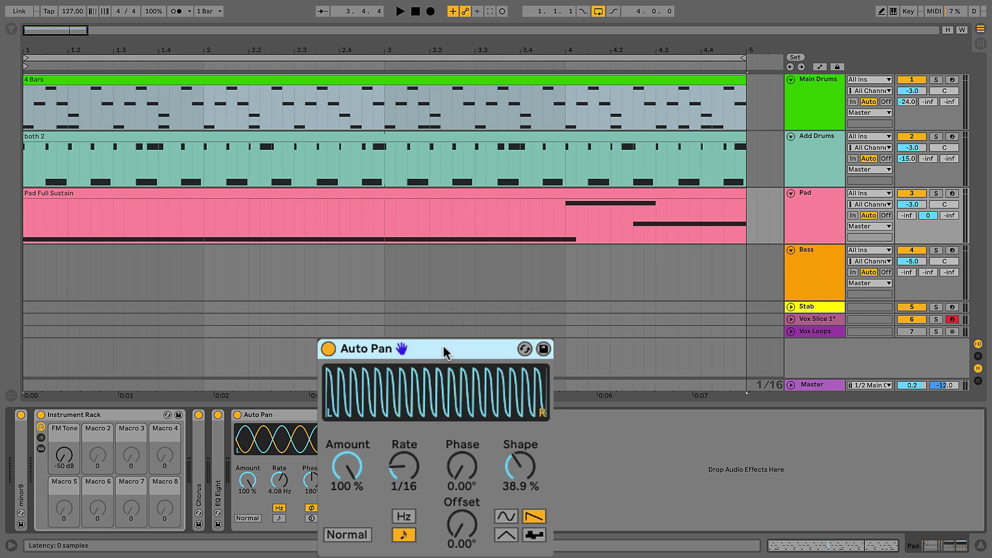
{"action": "left_click", "coordinate": [421, 347]}
- Bypass the 1/16 gate Auto Pan and add a third Auto Pan after it
{"action": "left_click", "coordinate": [328, 350]}
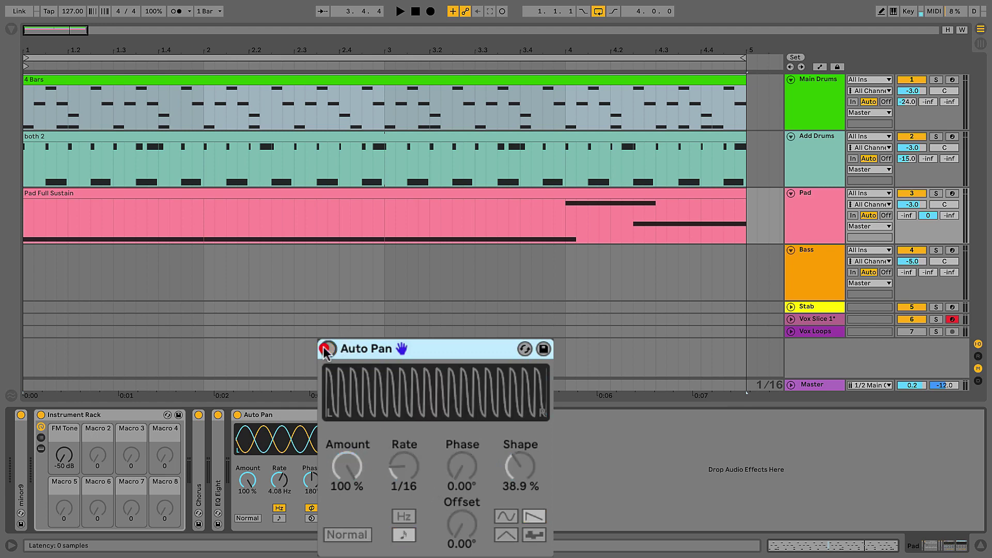
{"action": "left_click", "coordinate": [13, 30]}
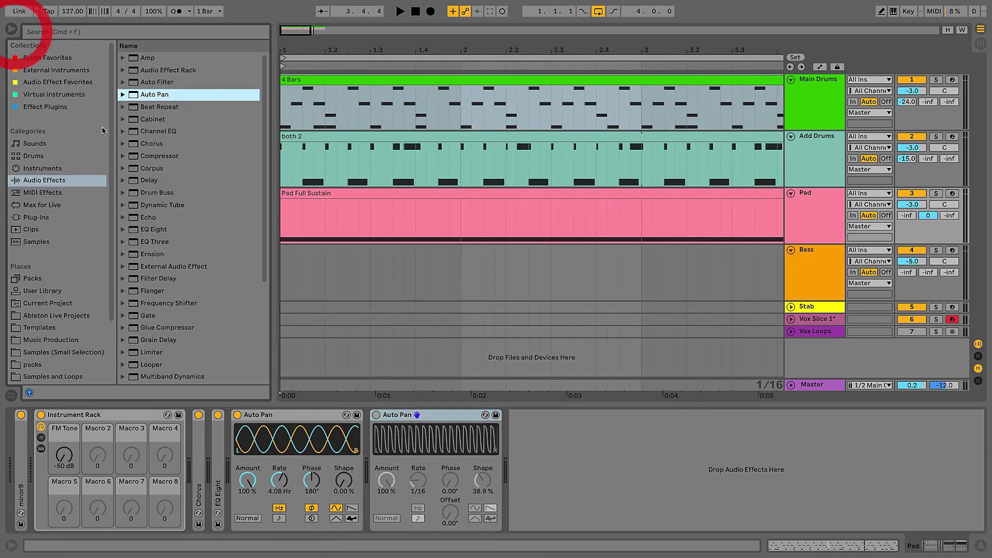
{"action": "left_click_drag", "start_coordinate": [481, 372], "coordinate": [526, 433]}
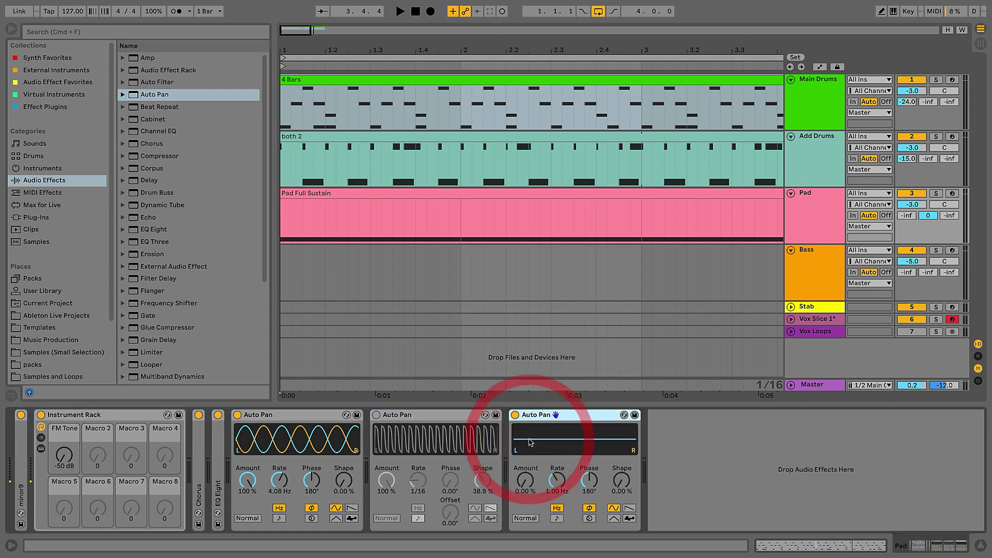
{"action": "left_click", "coordinate": [13, 31]}
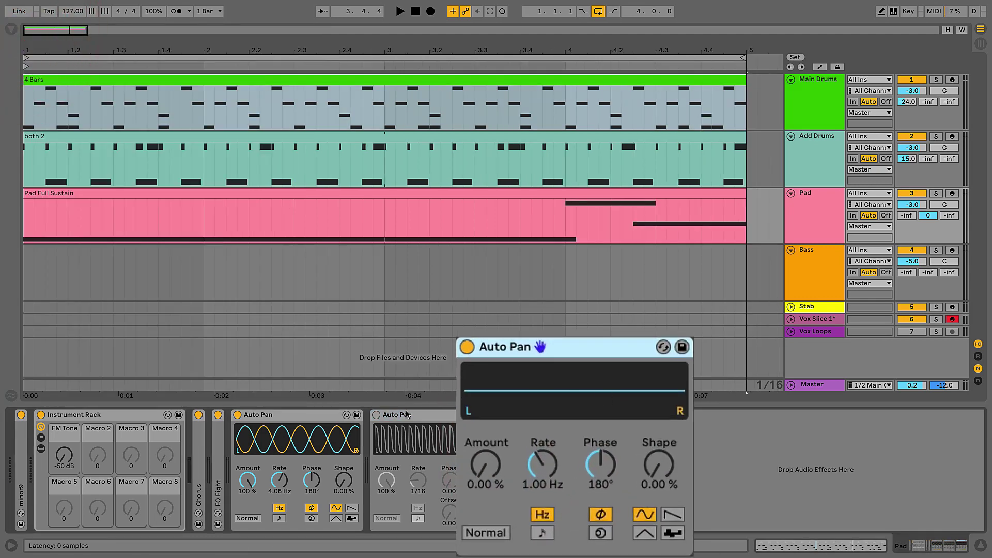
- Set the third Auto Pan to a synced 1/4 rate, 100% Amount and 0° Phase
{"action": "left_click", "coordinate": [542, 534]}
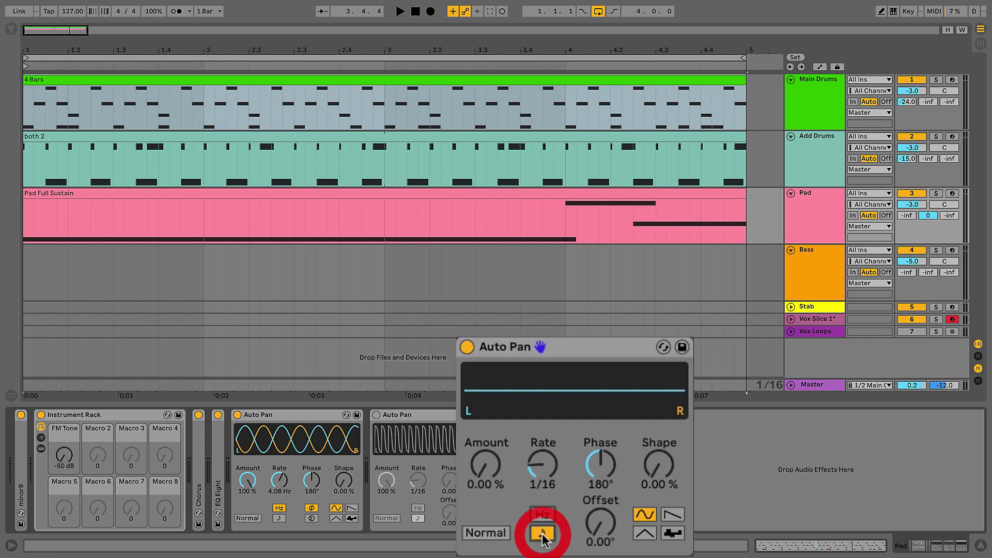
{"action": "left_click_drag", "start_coordinate": [543, 462], "coordinate": [544, 449]}
{"action": "left_click_drag", "start_coordinate": [485, 464], "coordinate": [486, 411]}
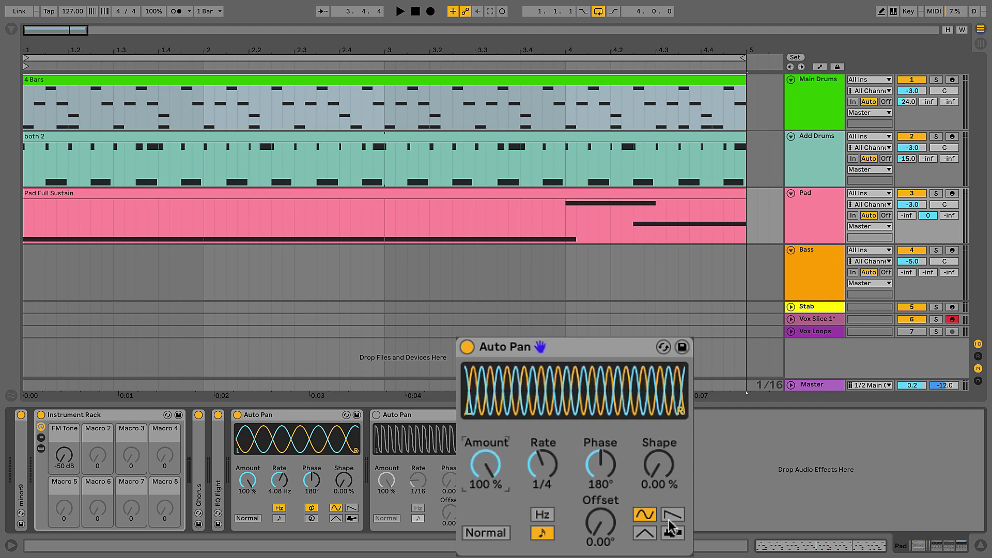
{"action": "left_click_drag", "start_coordinate": [602, 464], "coordinate": [601, 522]}
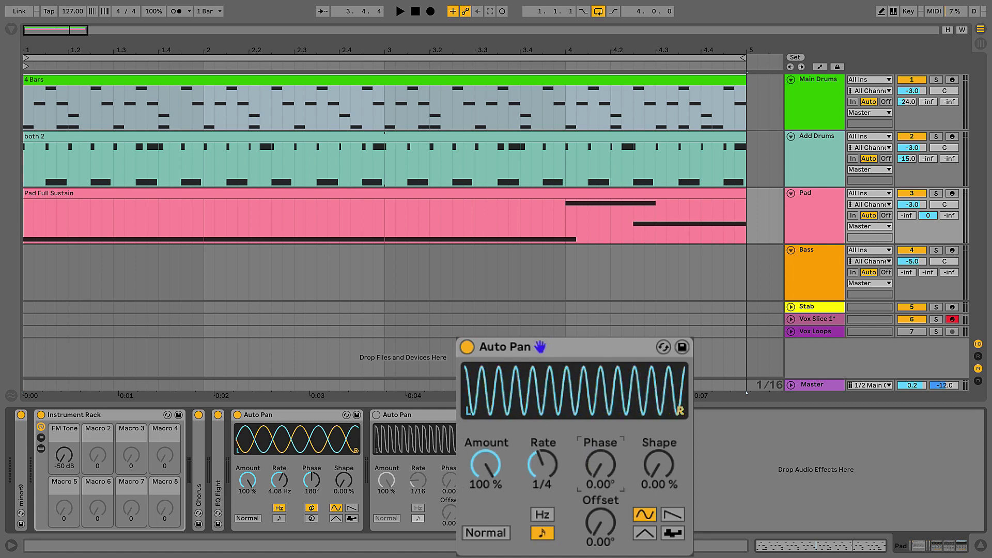
- Switch the third Auto Pan to an inverted sawtooth, then solo the Pad and play it
{"action": "left_click", "coordinate": [675, 515]}
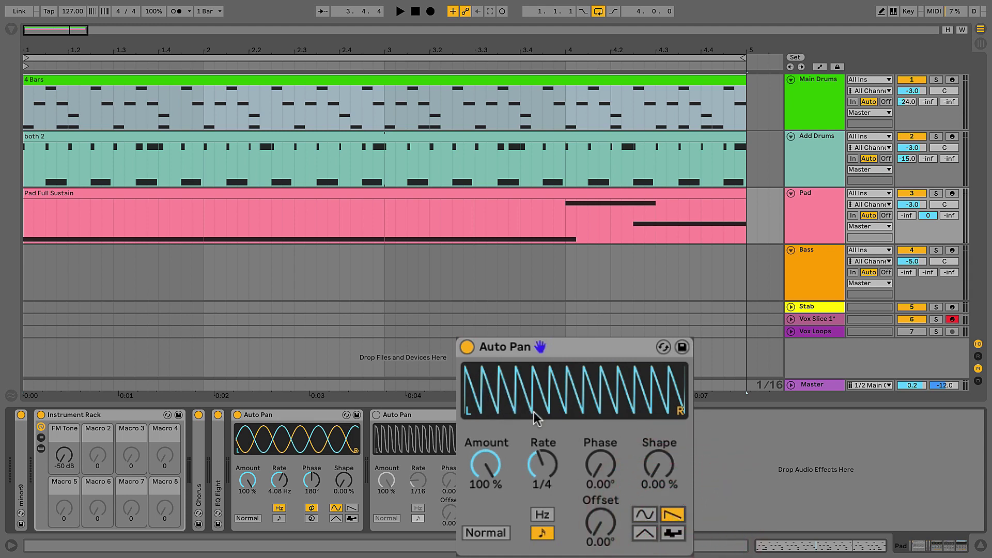
{"action": "left_click", "coordinate": [491, 537]}
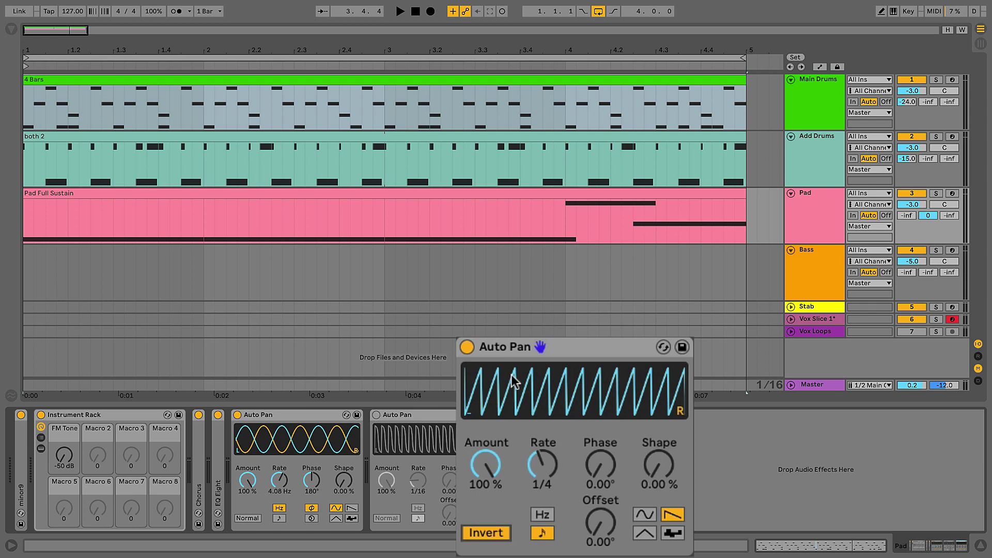
{"action": "left_click", "coordinate": [936, 194]}
{"action": "key", "text": "space"}
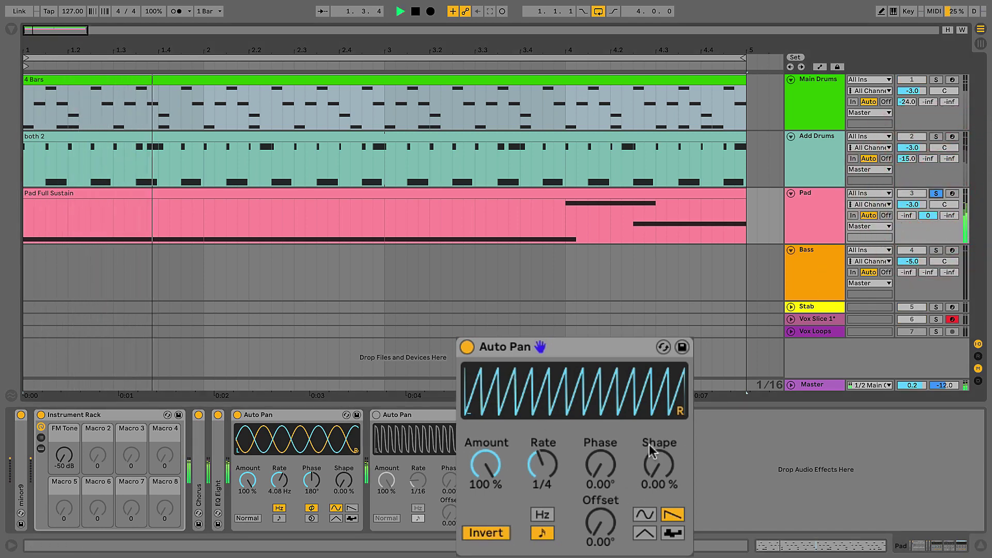
{"action": "left_click", "coordinate": [493, 467]}
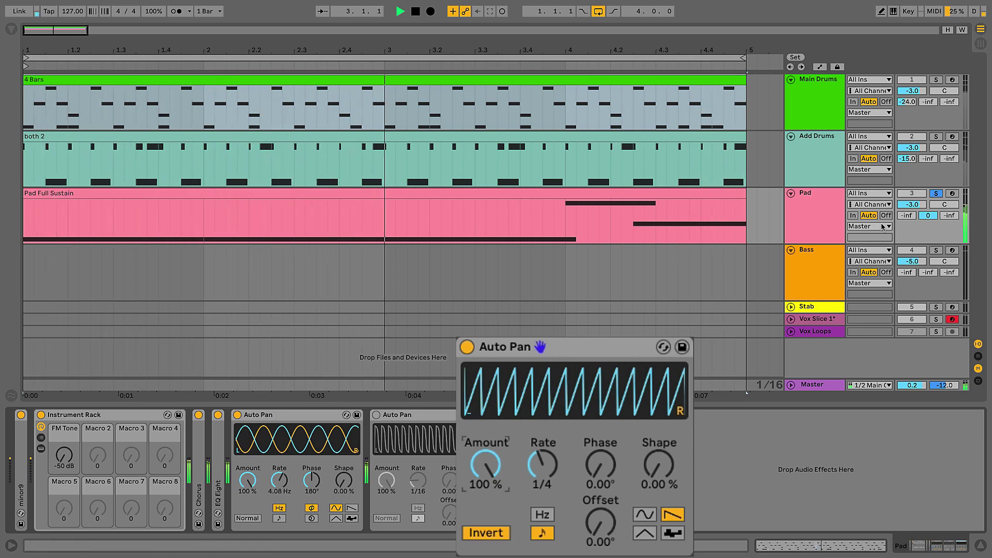
- Turn down the Pad's B-Hall send, start playback and unsolo the Pad to hear the mix
{"action": "left_click", "coordinate": [825, 194]}
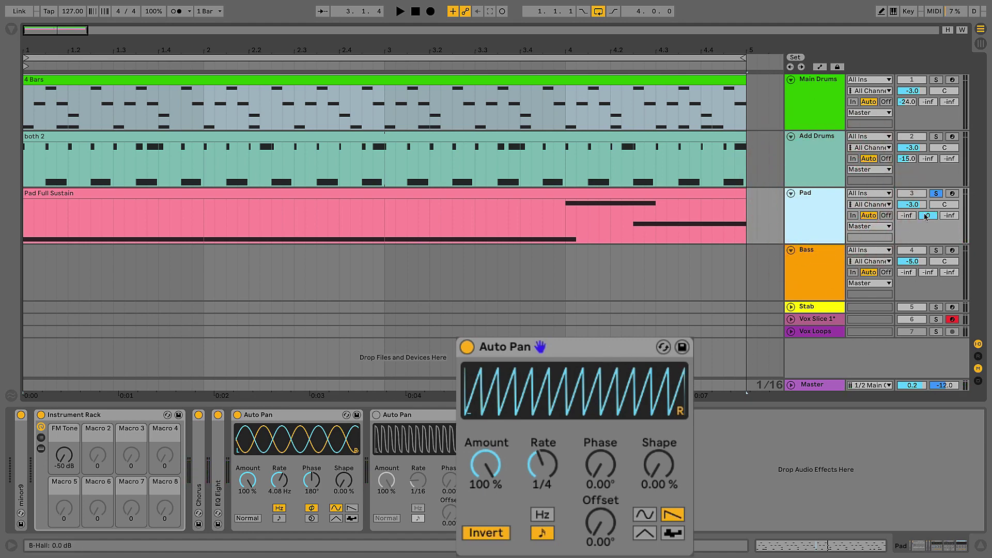
{"action": "left_click_drag", "start_coordinate": [926, 217], "coordinate": [926, 243]}
{"action": "key", "text": "space"}
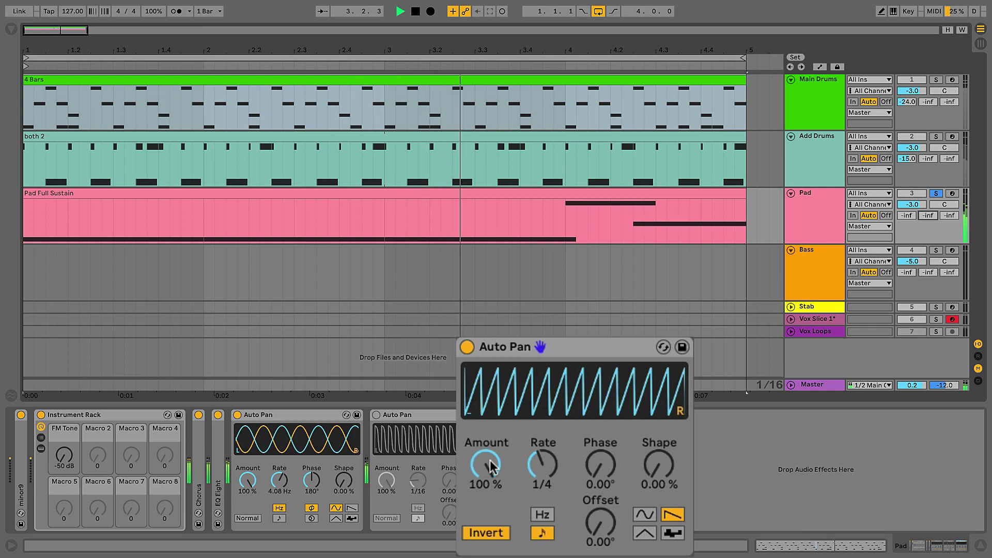
{"action": "left_click", "coordinate": [937, 194]}
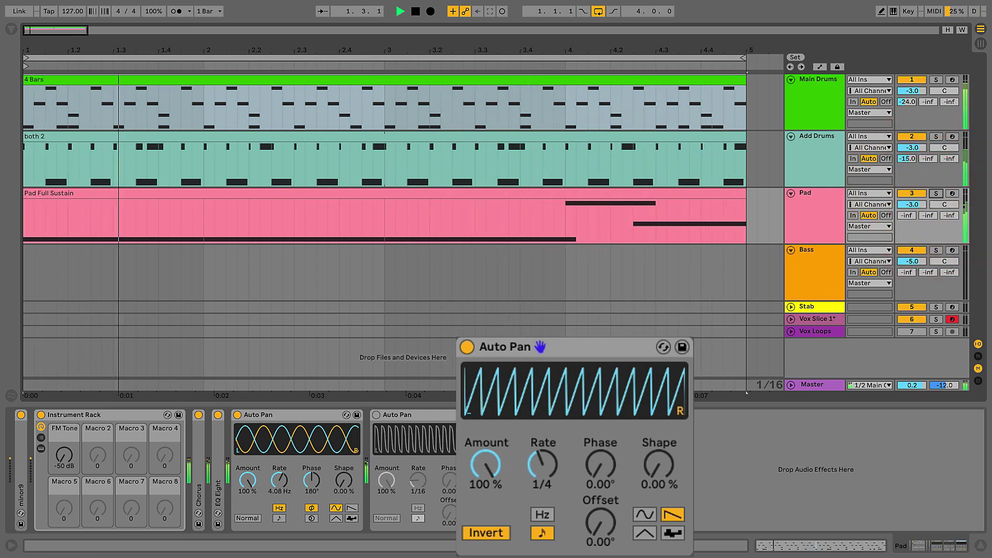
- Raise the ducker's Shape to 51.6 % and the Pad volume to -1.0 dB, then re-solo the Pad
{"action": "left_click_drag", "start_coordinate": [660, 467], "coordinate": [660, 424]}
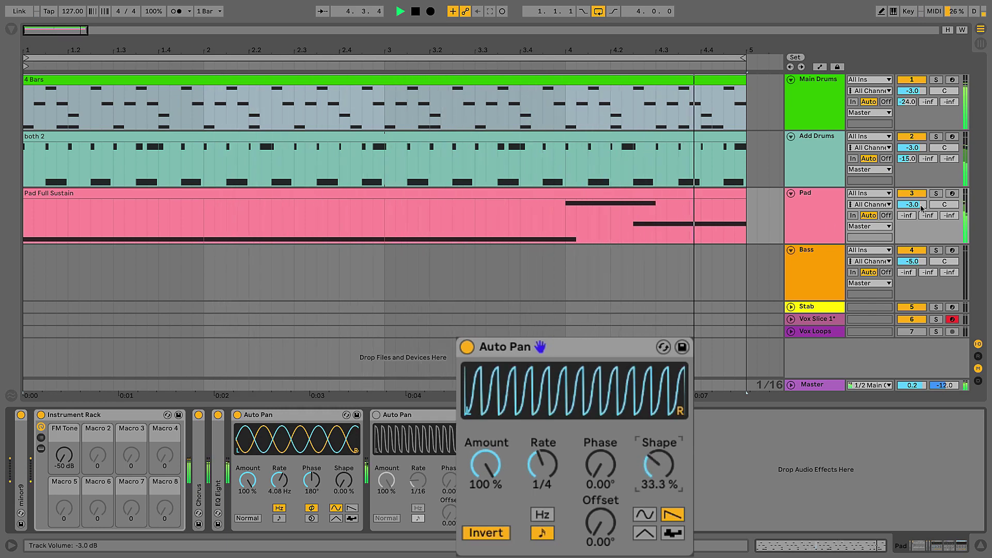
{"action": "left_click_drag", "start_coordinate": [912, 205], "coordinate": [912, 195]}
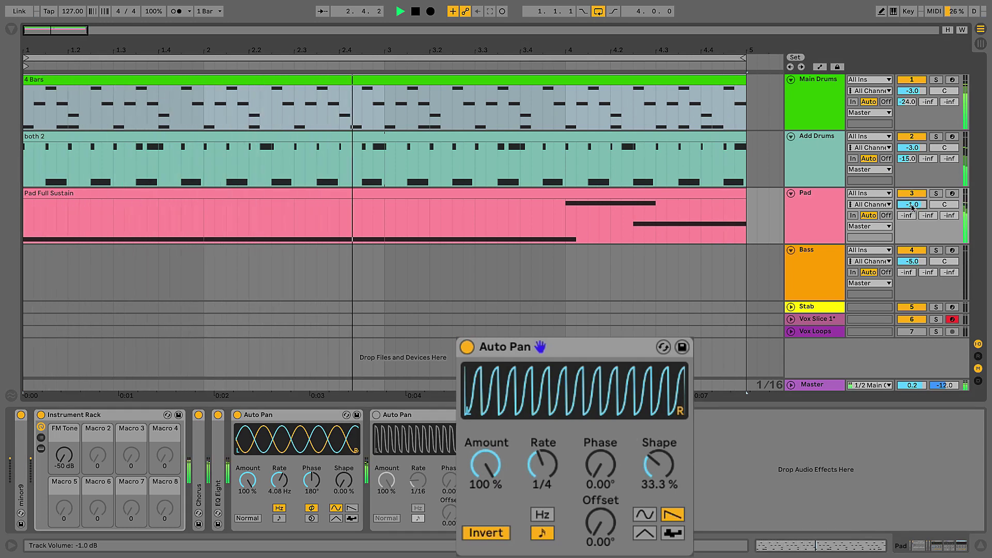
{"action": "left_click_drag", "start_coordinate": [661, 462], "coordinate": [660, 443]}
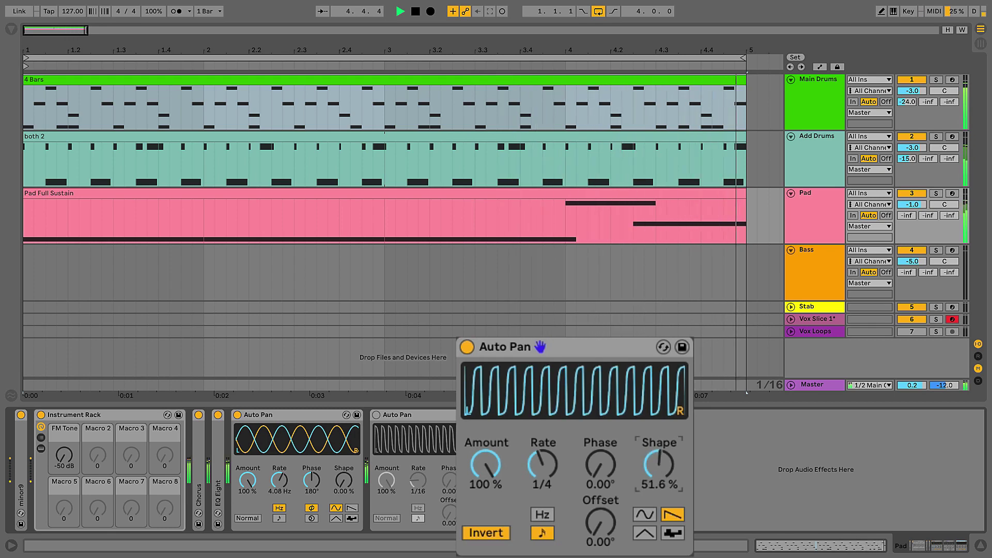
{"action": "left_click", "coordinate": [936, 194]}
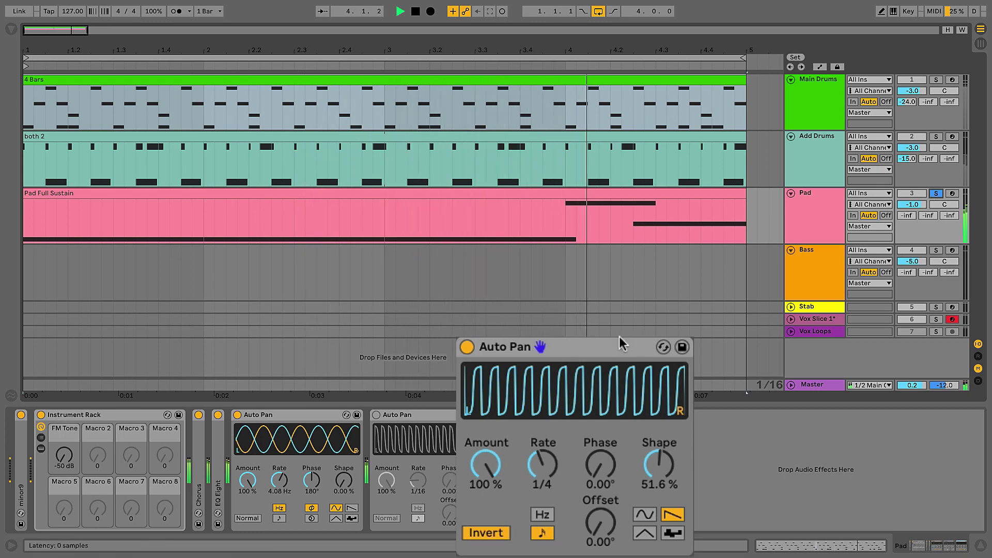
- Stop playback and select the third Auto Pan, the ducker
{"action": "key", "text": "space"}
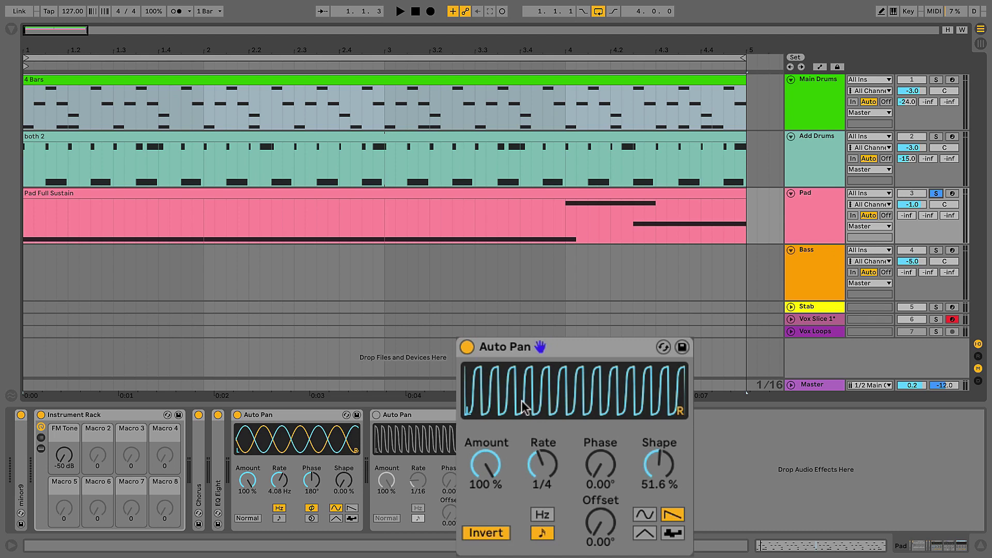
{"action": "left_click", "coordinate": [590, 343]}
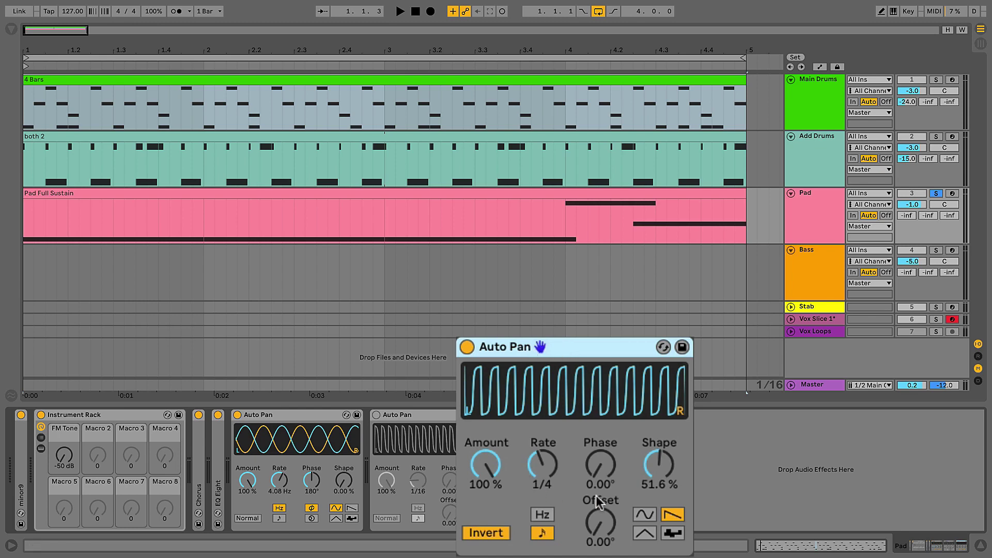
- Make the ducker a non-inverted sine with 0 % shape and 110° offset, then play it back
{"action": "left_click", "coordinate": [644, 515]}
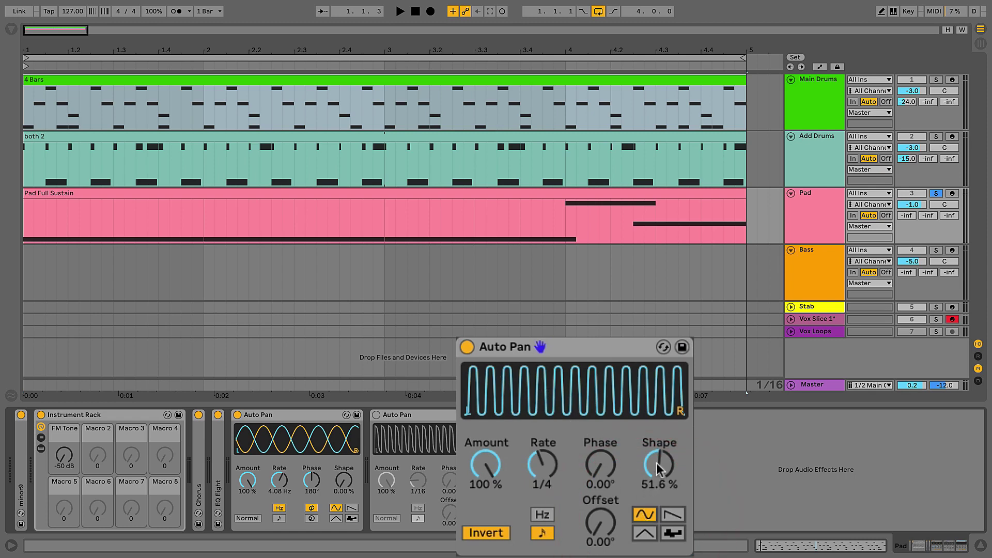
{"action": "left_click_drag", "start_coordinate": [659, 467], "coordinate": [660, 498]}
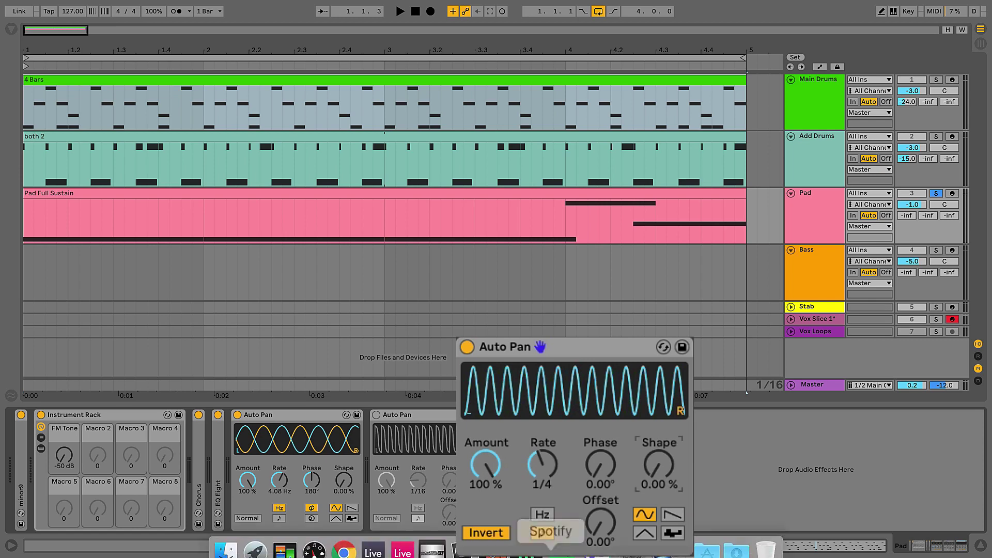
{"action": "left_click", "coordinate": [488, 535]}
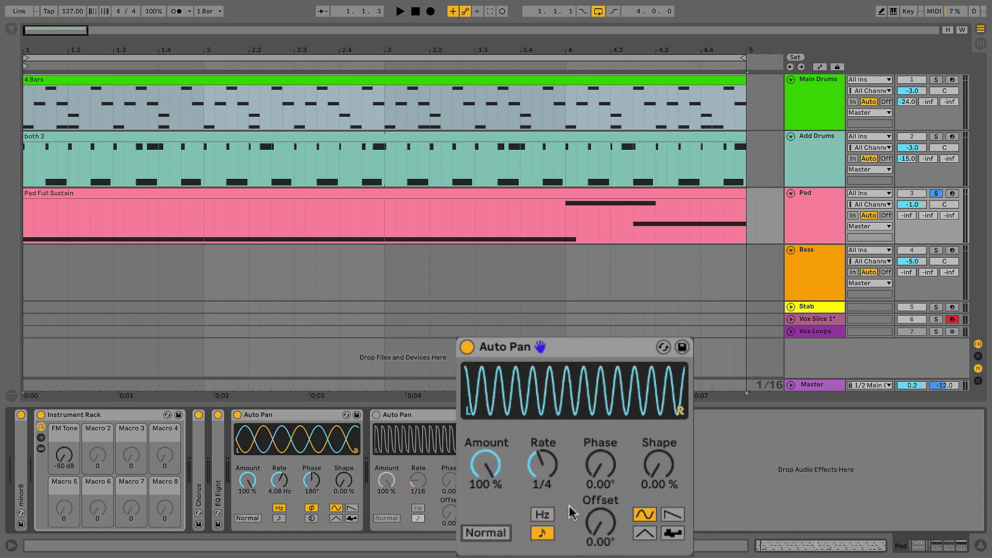
{"action": "left_click_drag", "start_coordinate": [600, 526], "coordinate": [600, 496]}
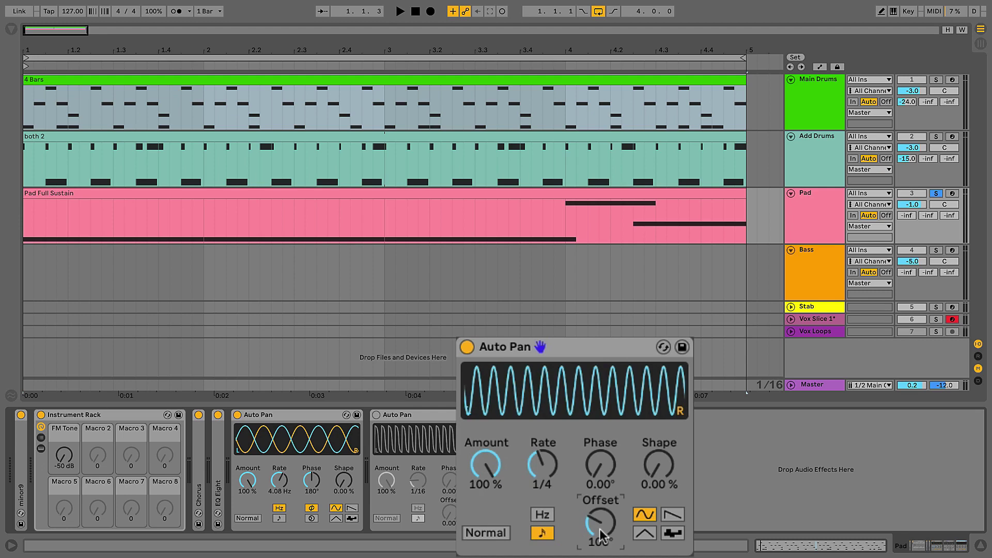
{"action": "type", "text": "110"}
{"action": "key", "text": "Return"}
{"action": "key", "text": "space"}
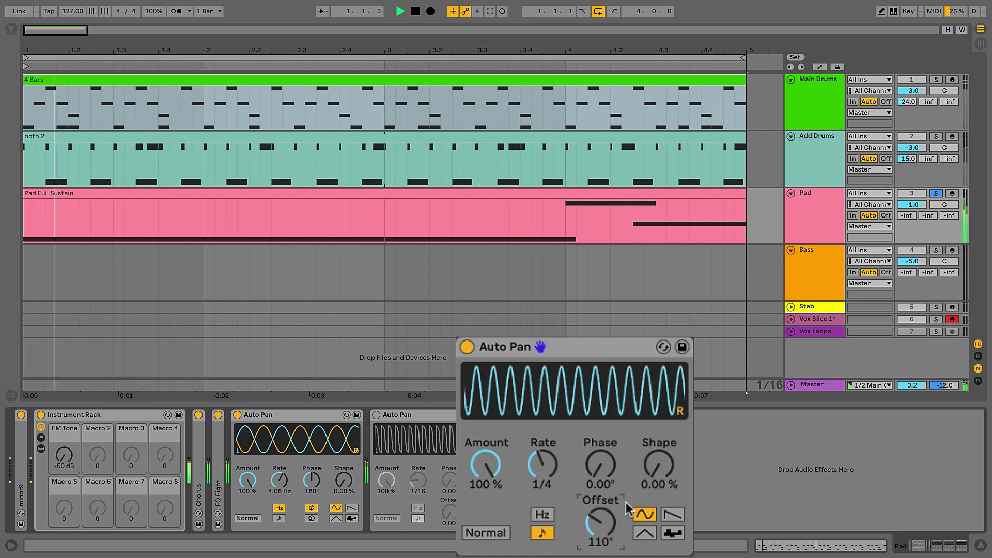
- Solo Main Drums with the Pad, keep the ducker offset at 110°, and reactivate the 1/16 gate Auto Pan
{"action": "left_click", "coordinate": [936, 80]}
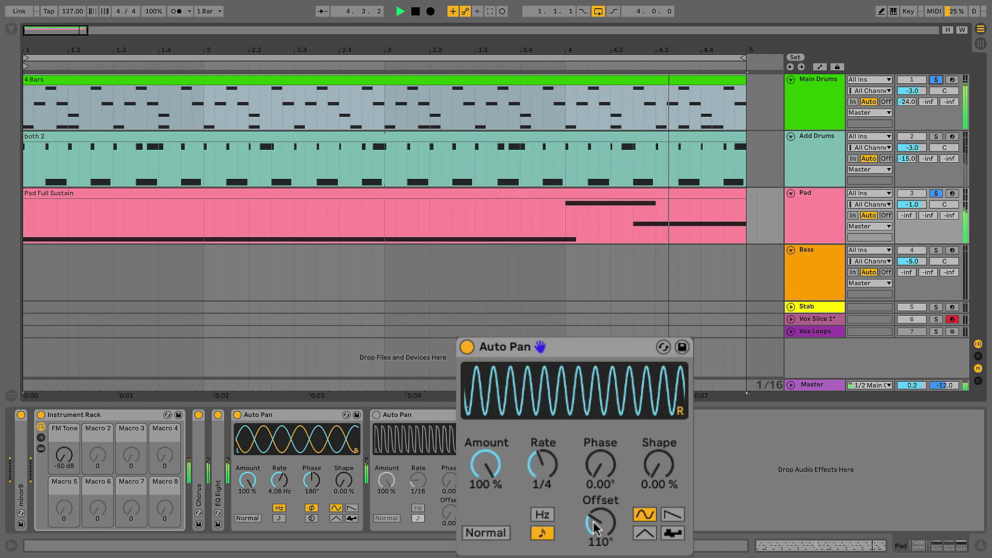
{"action": "left_click_drag", "start_coordinate": [600, 522], "coordinate": [600, 525]}
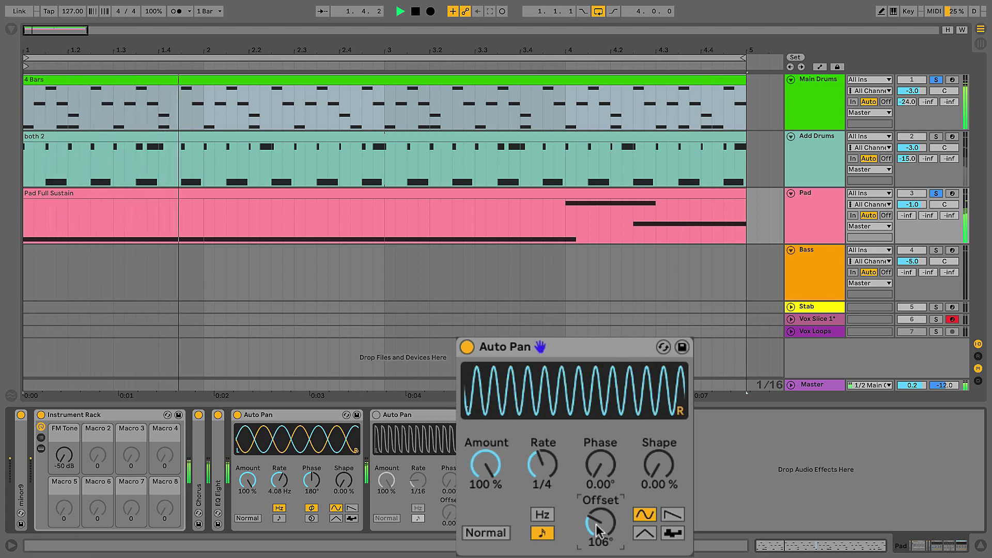
{"action": "left_click_drag", "start_coordinate": [597, 529], "coordinate": [597, 527]}
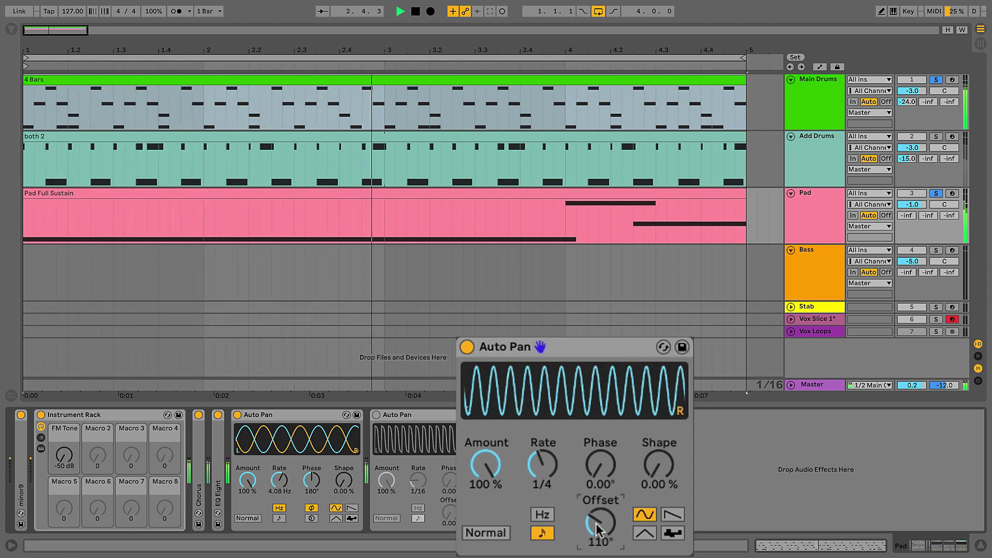
{"action": "left_click", "coordinate": [377, 415]}
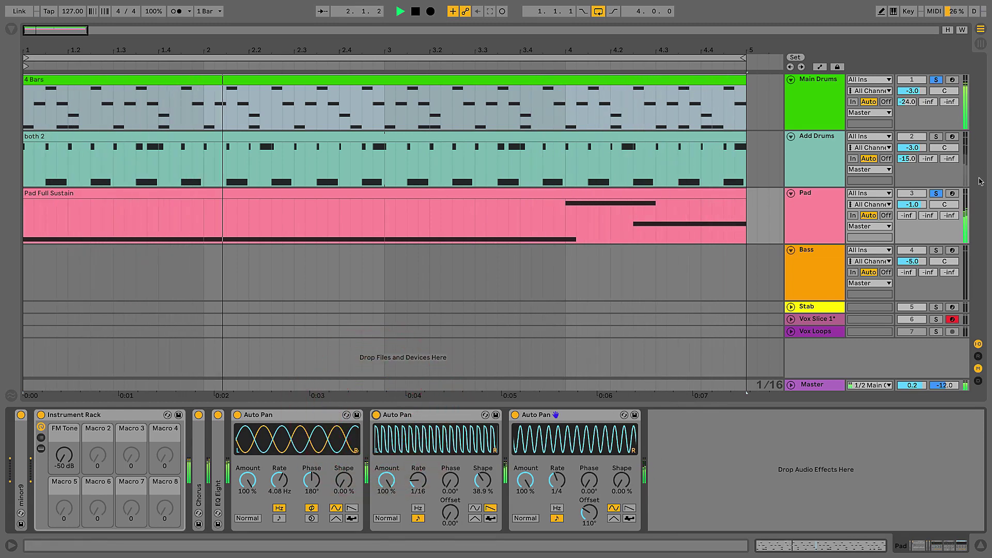
- Stop playback and check each Auto Pan (panner, ducker, gate), ending on the first panner
{"action": "key", "text": "space"}
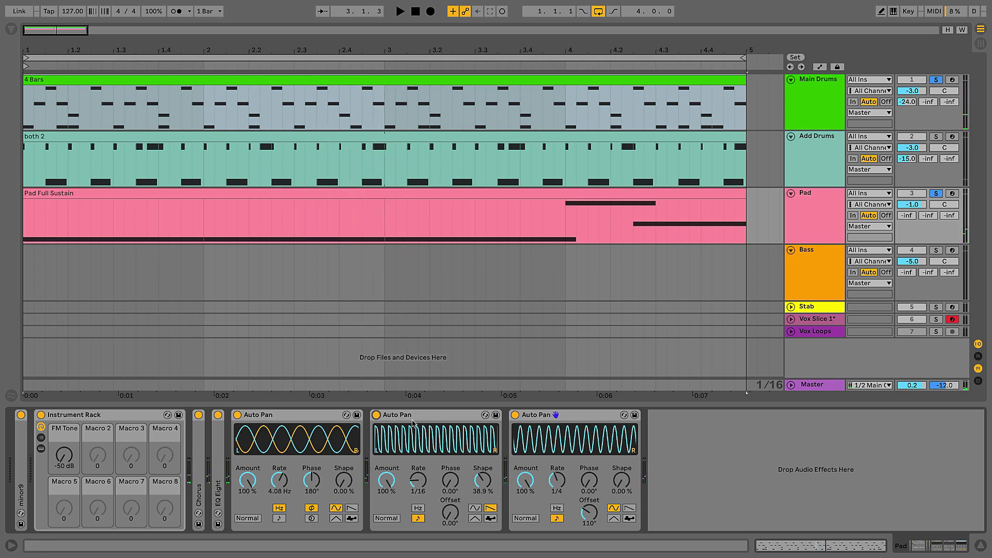
{"action": "left_click", "coordinate": [290, 419]}
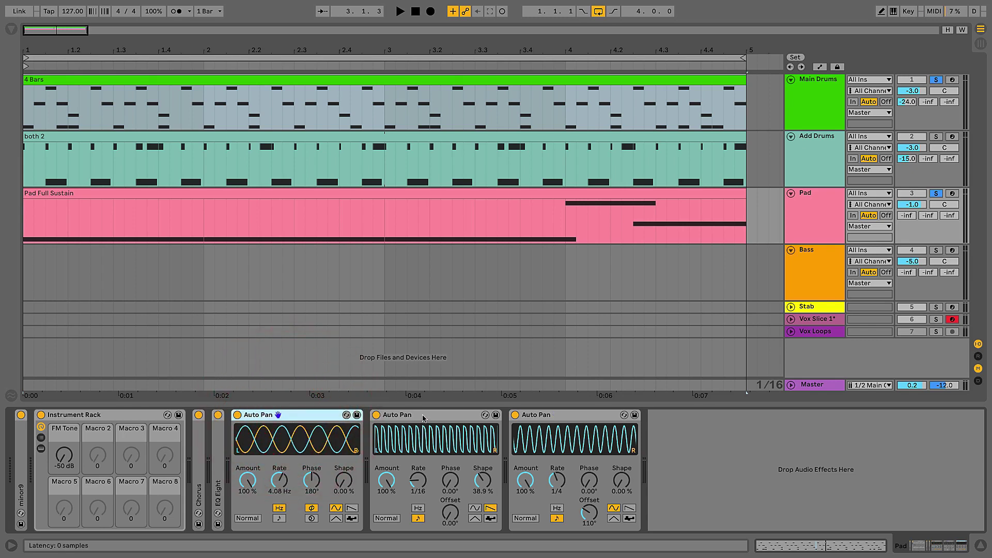
{"action": "left_click", "coordinate": [536, 417]}
{"action": "left_click", "coordinate": [434, 417]}
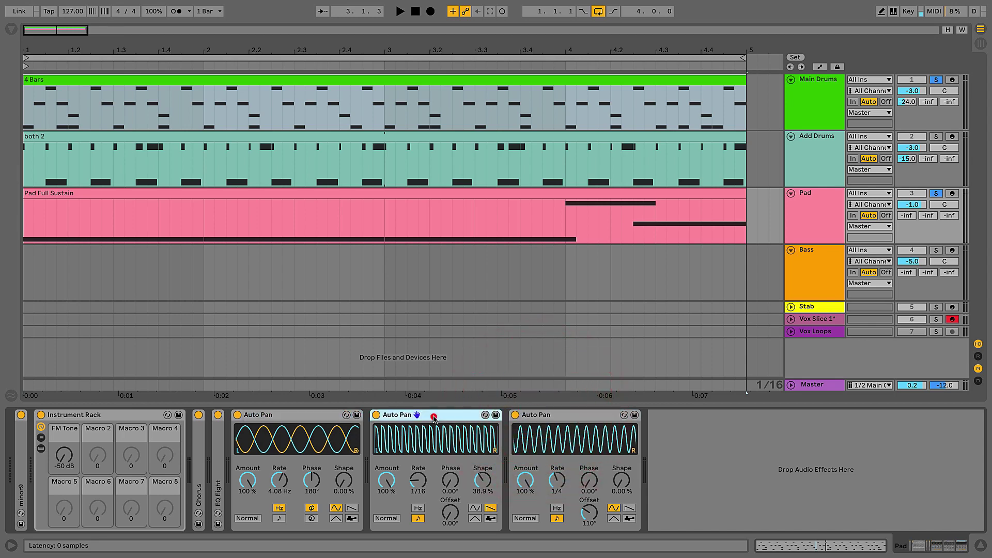
{"action": "left_click", "coordinate": [313, 418]}
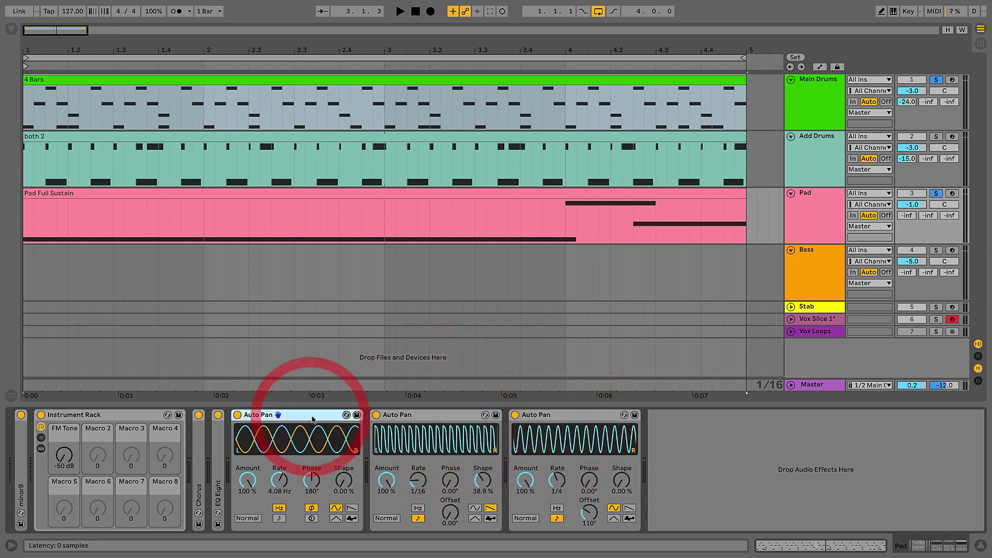